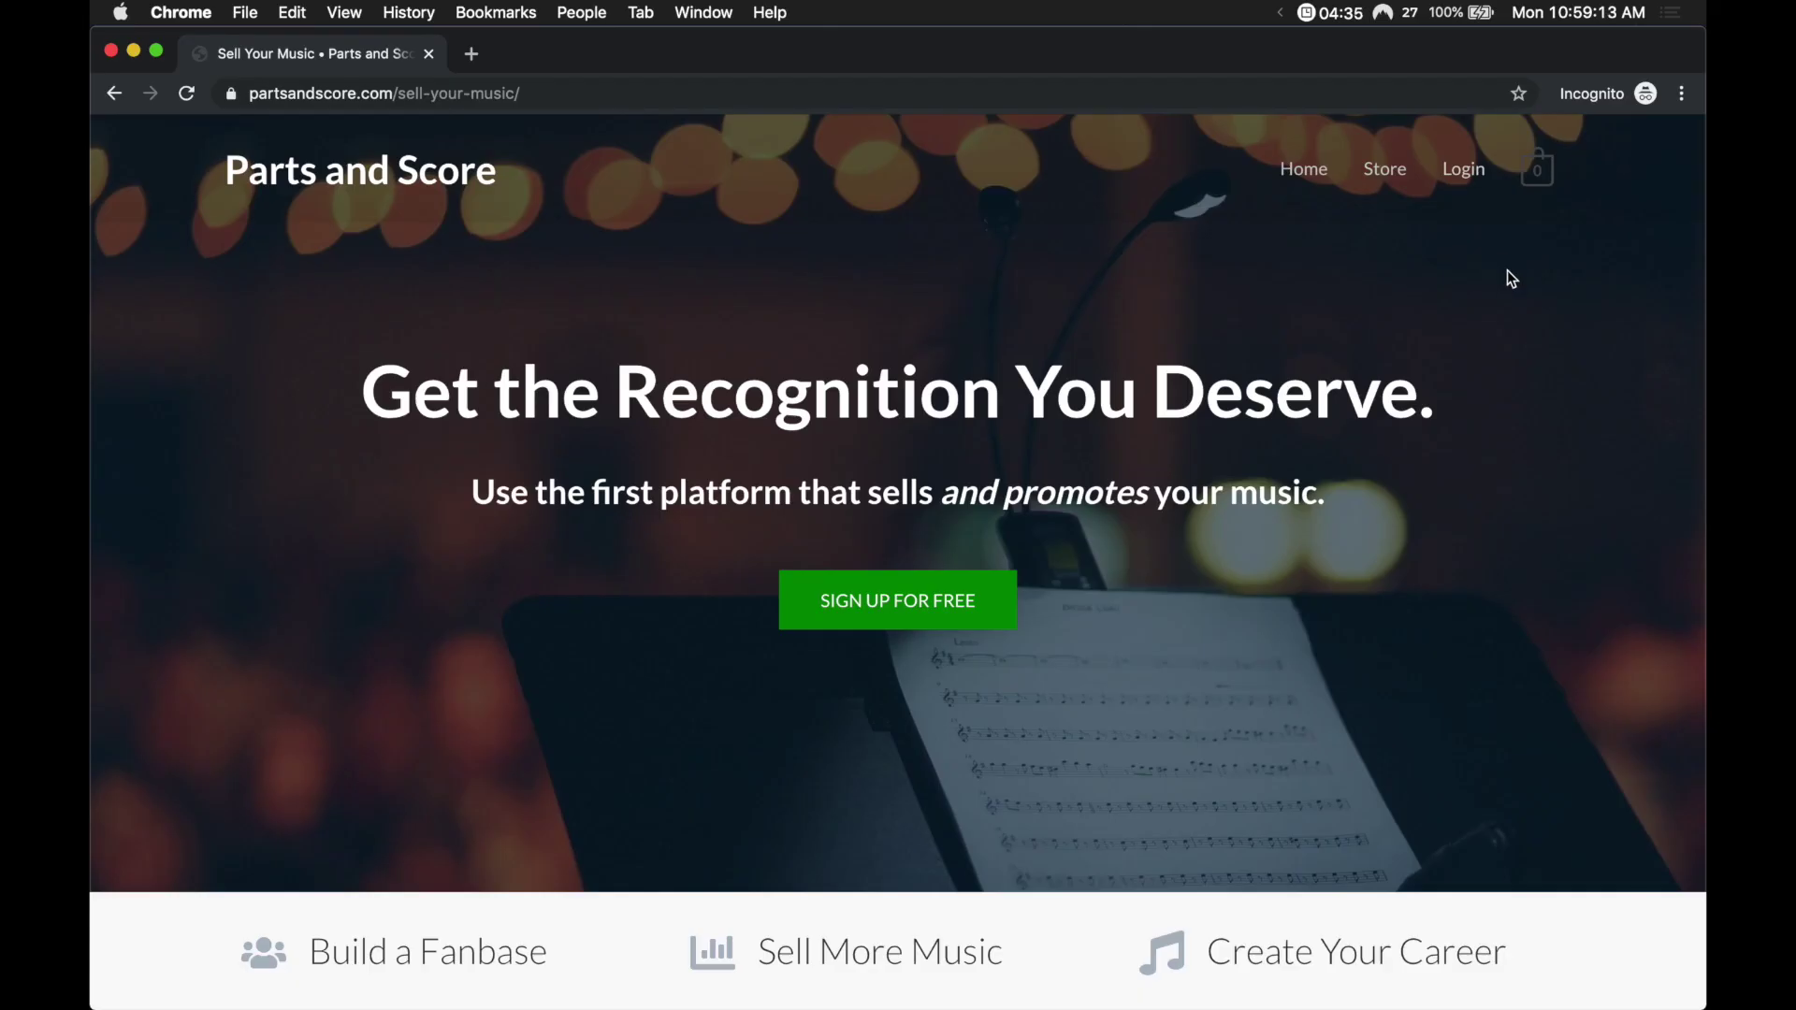
- Scroll the partsandscore.com Sell Your Music page down to the Let's get started today steps
scroll(1507, 271, "down", 5)
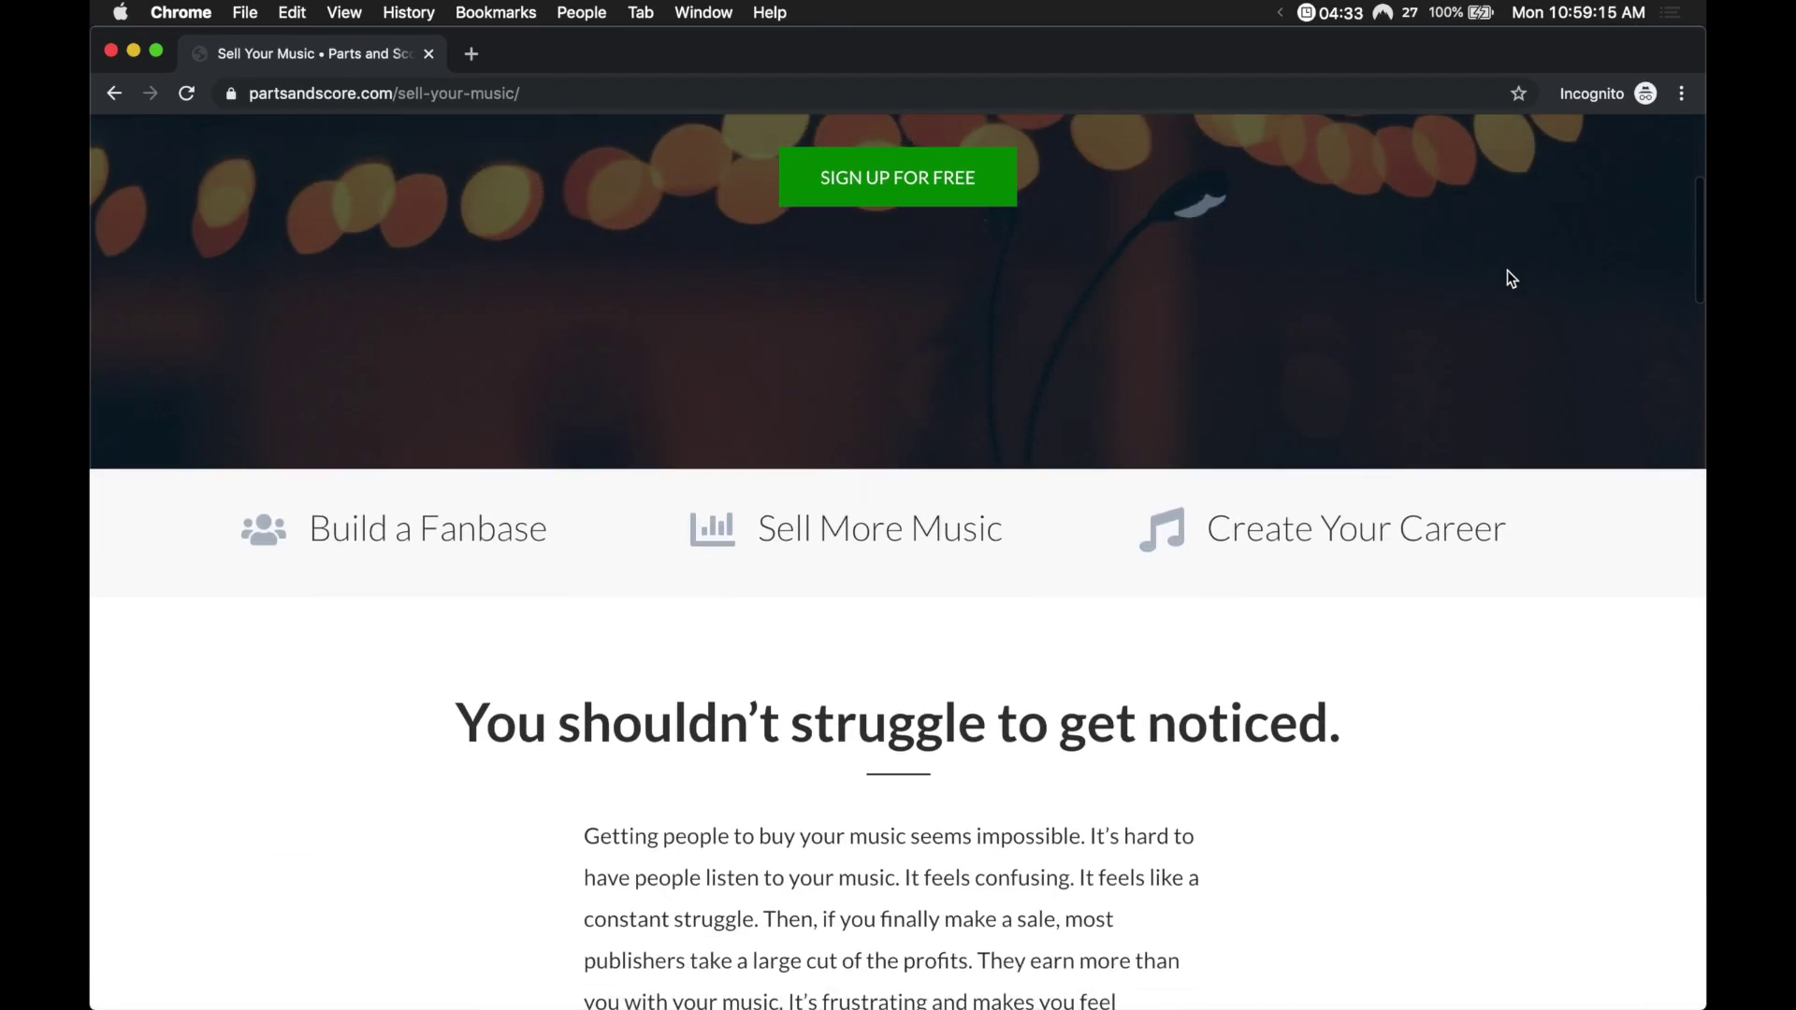
scroll(1507, 279, "down", 8)
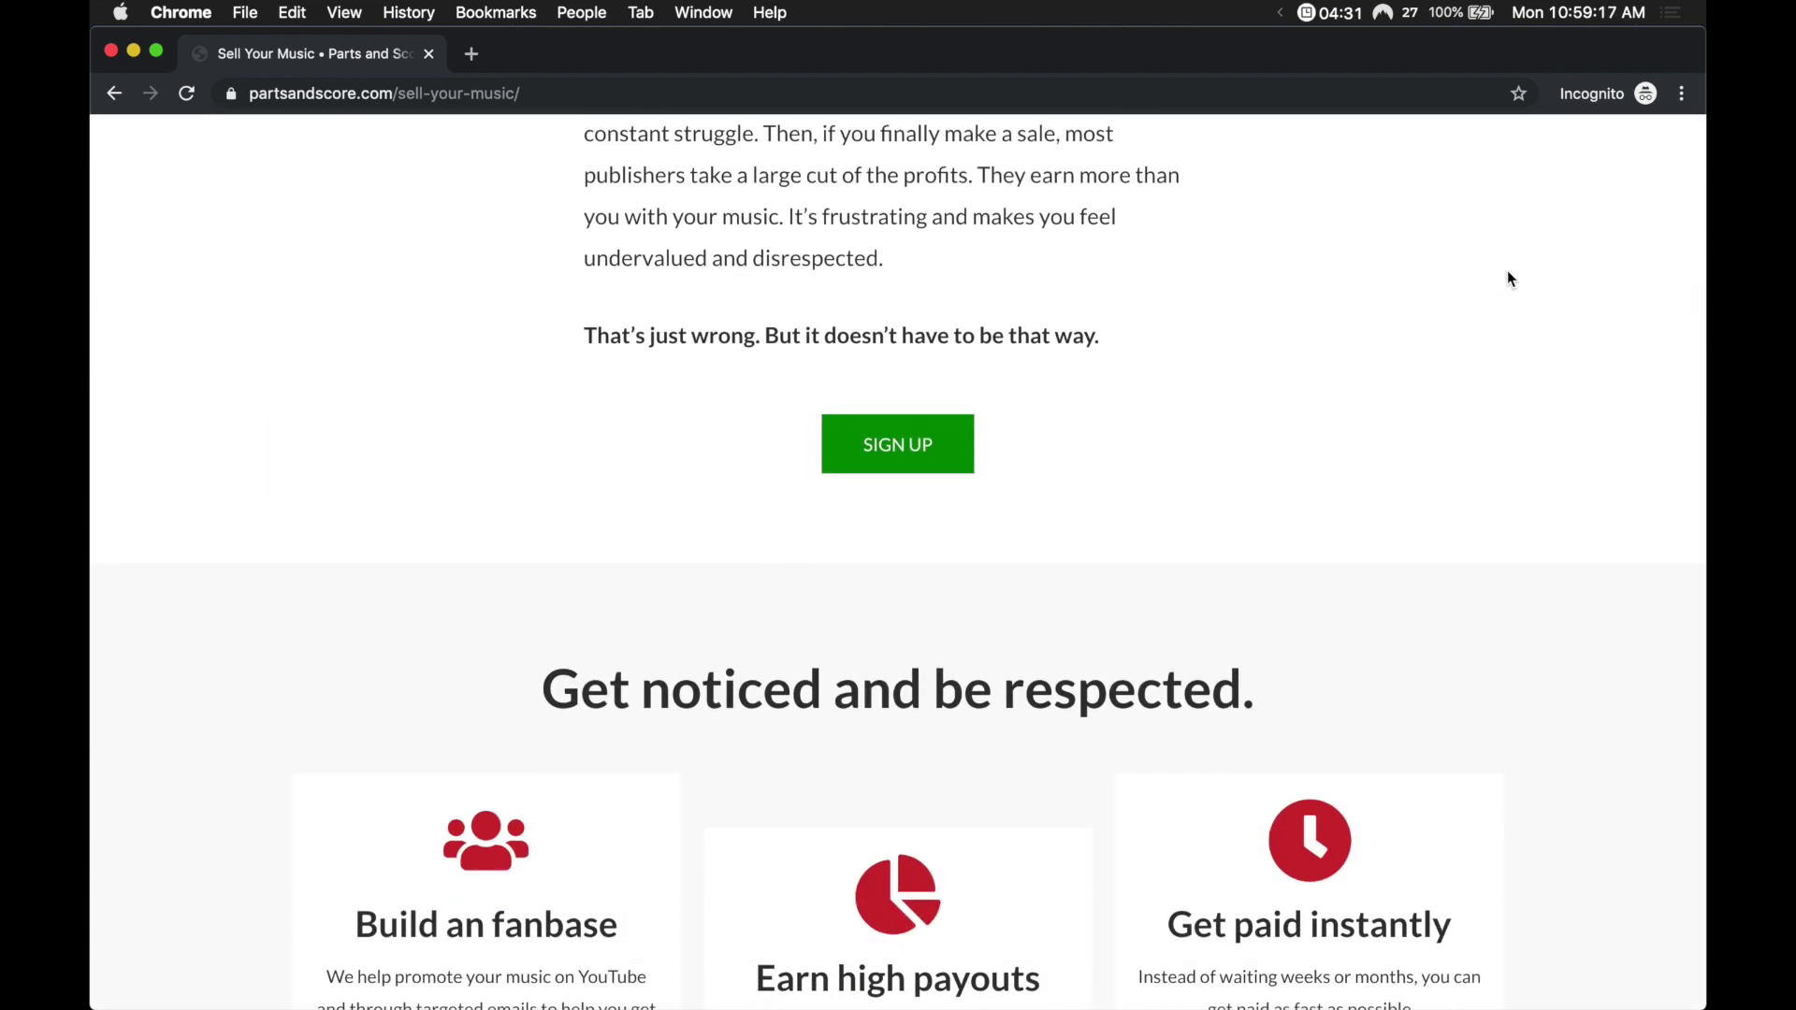
scroll(1507, 279, "down", 8)
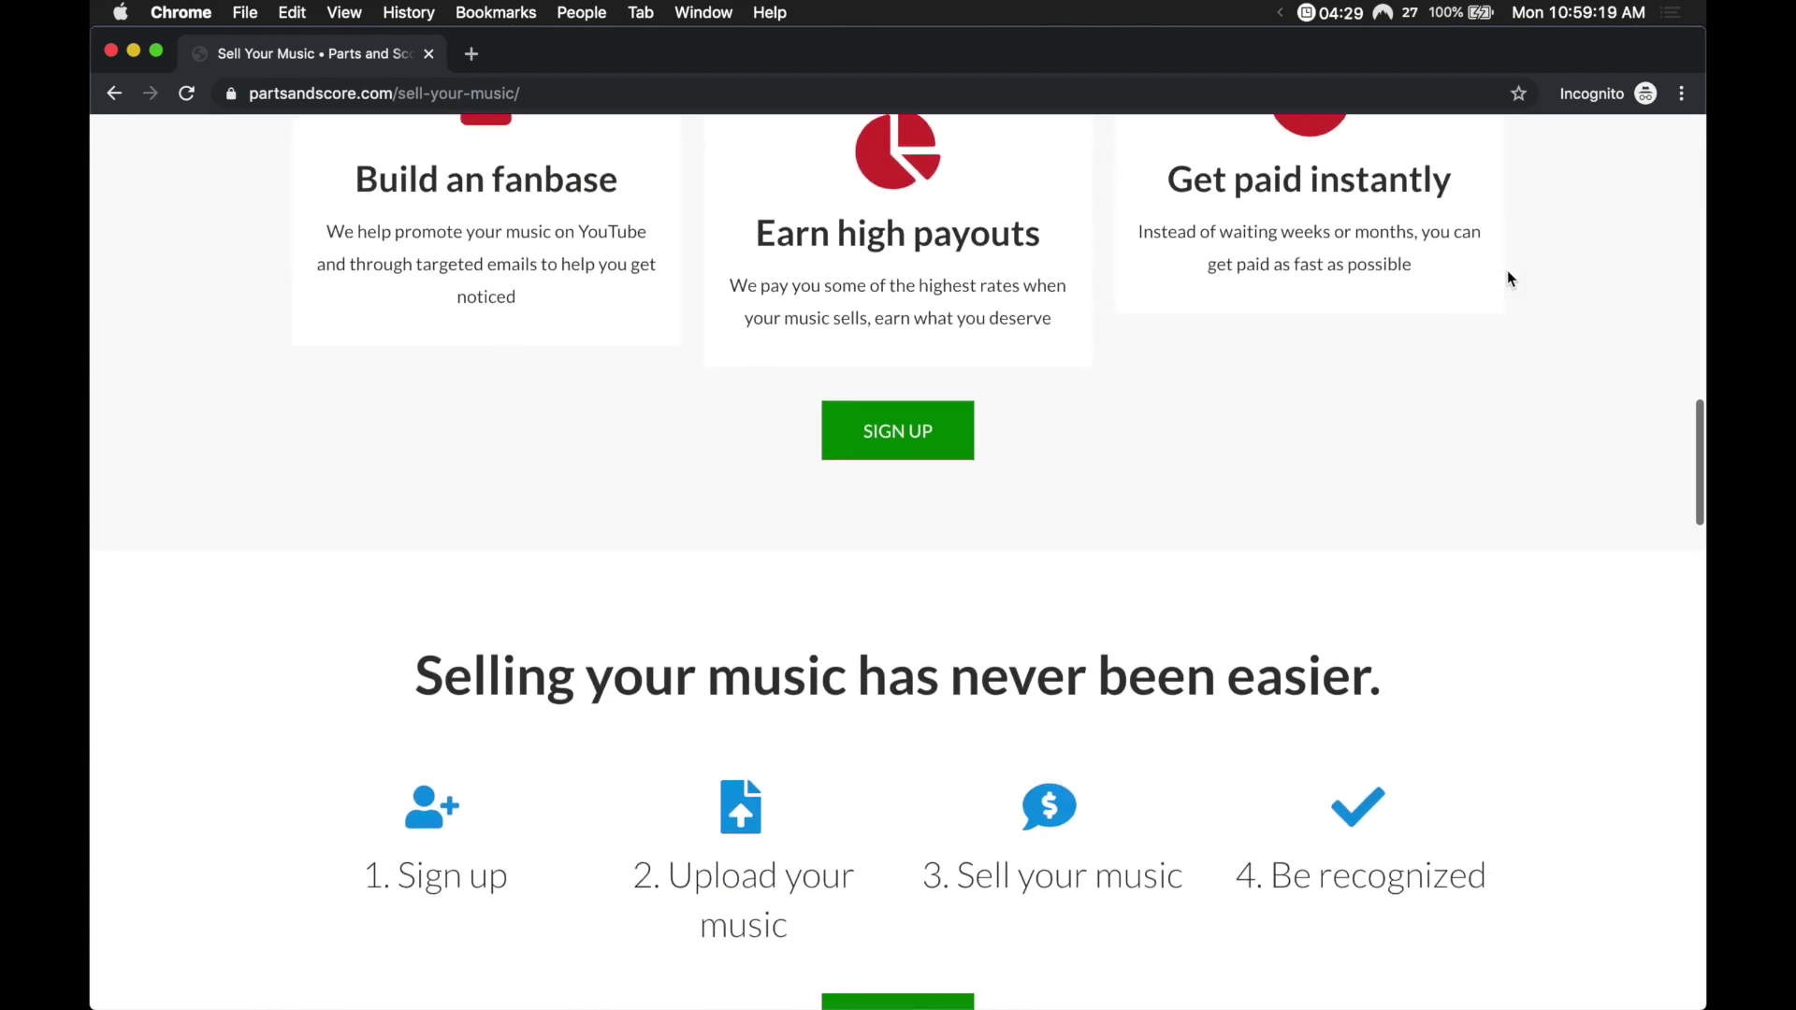
scroll(1507, 279, "down", 6)
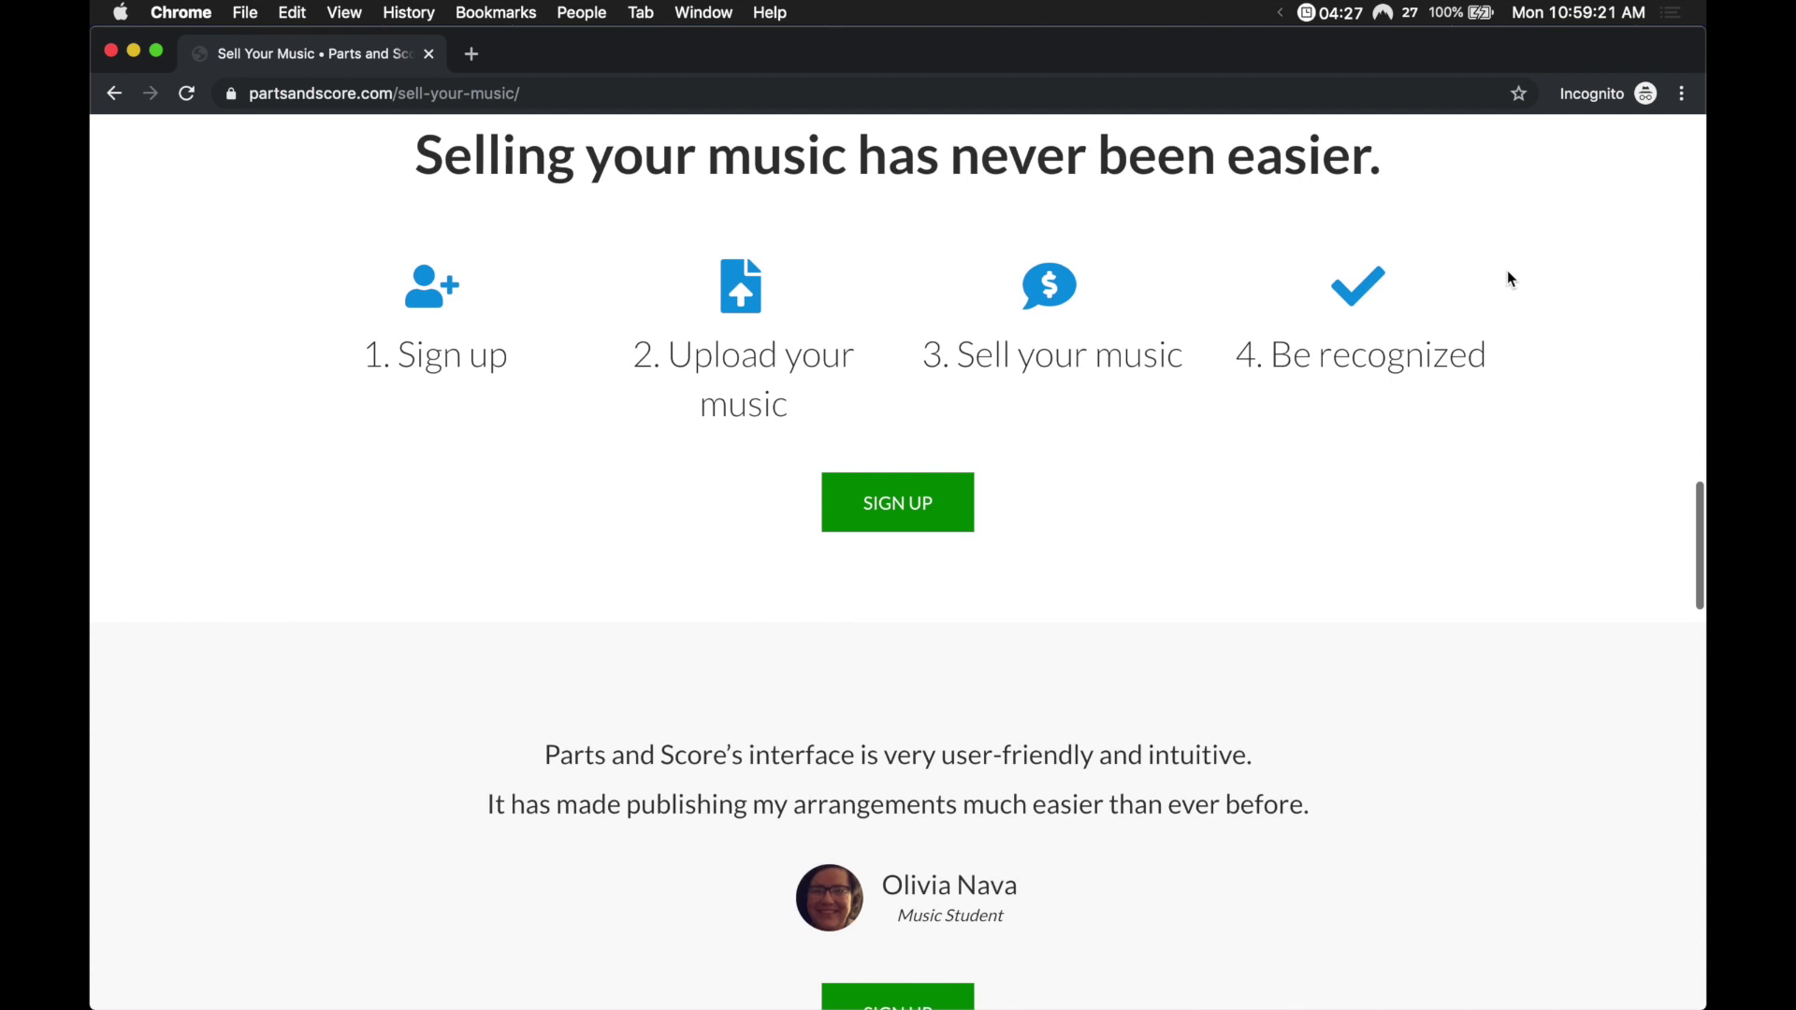
scroll(1507, 279, "down", 7)
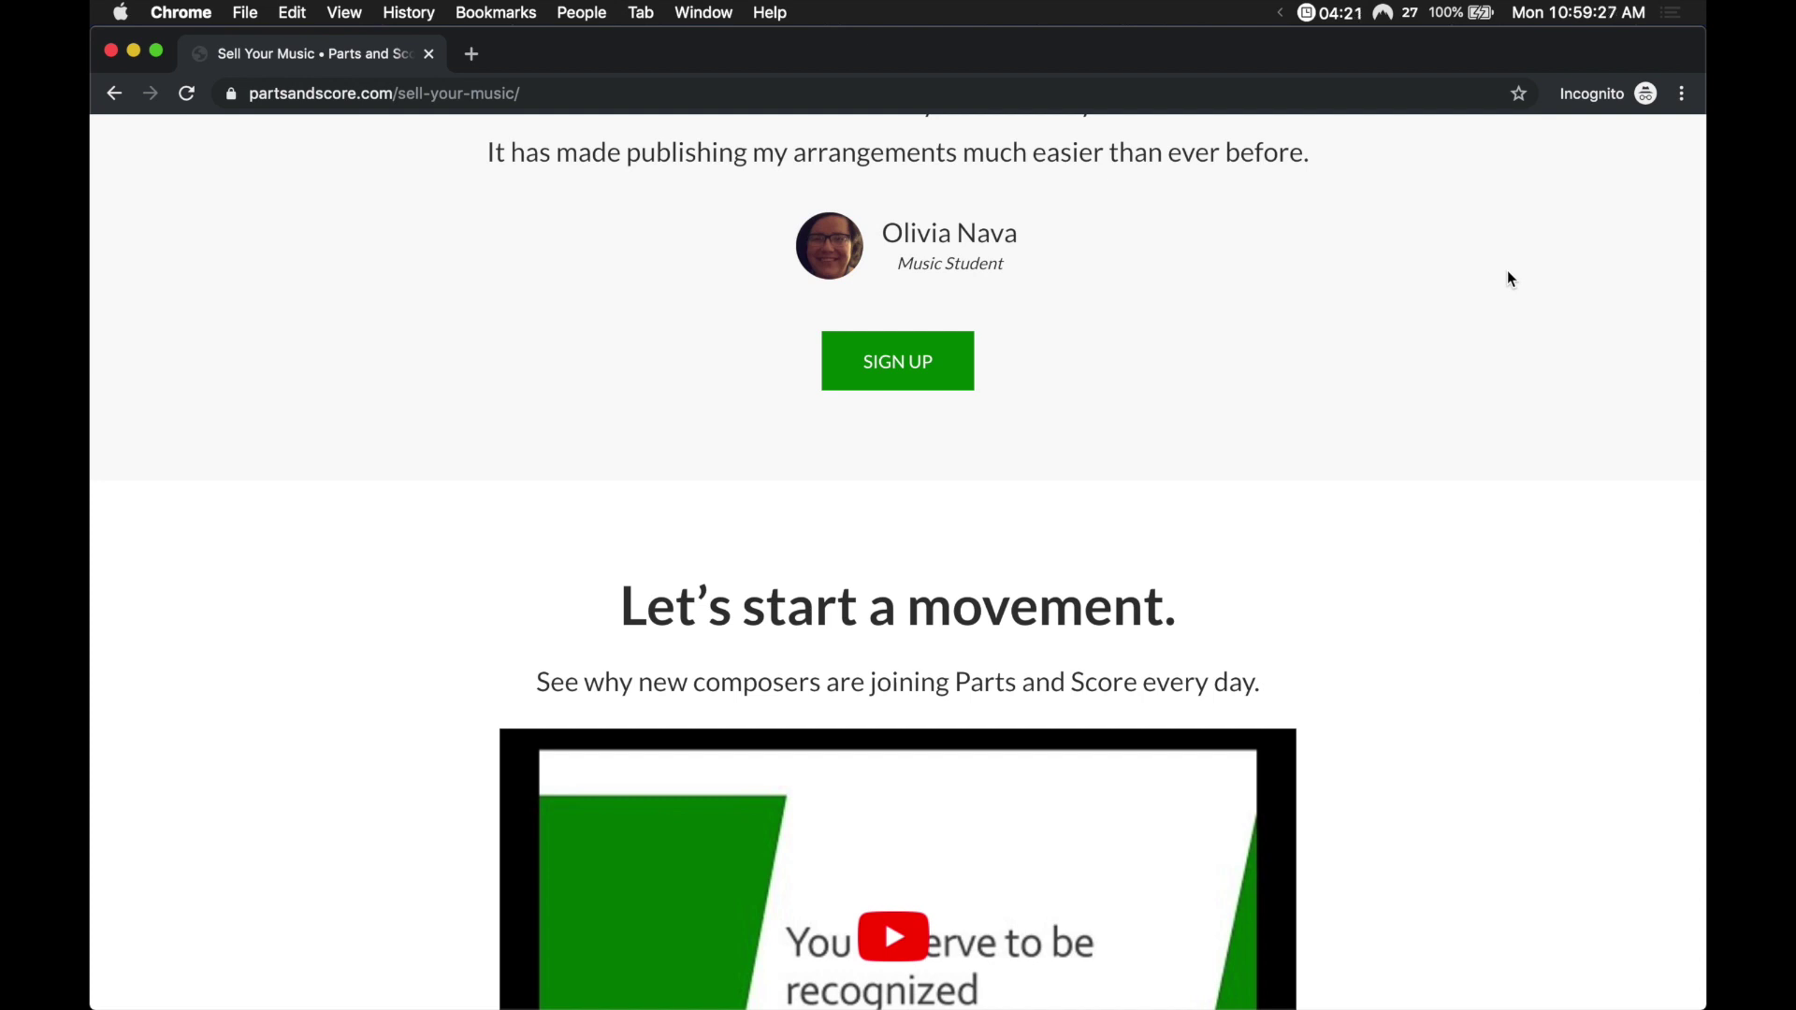
scroll(1509, 278, "down", 3)
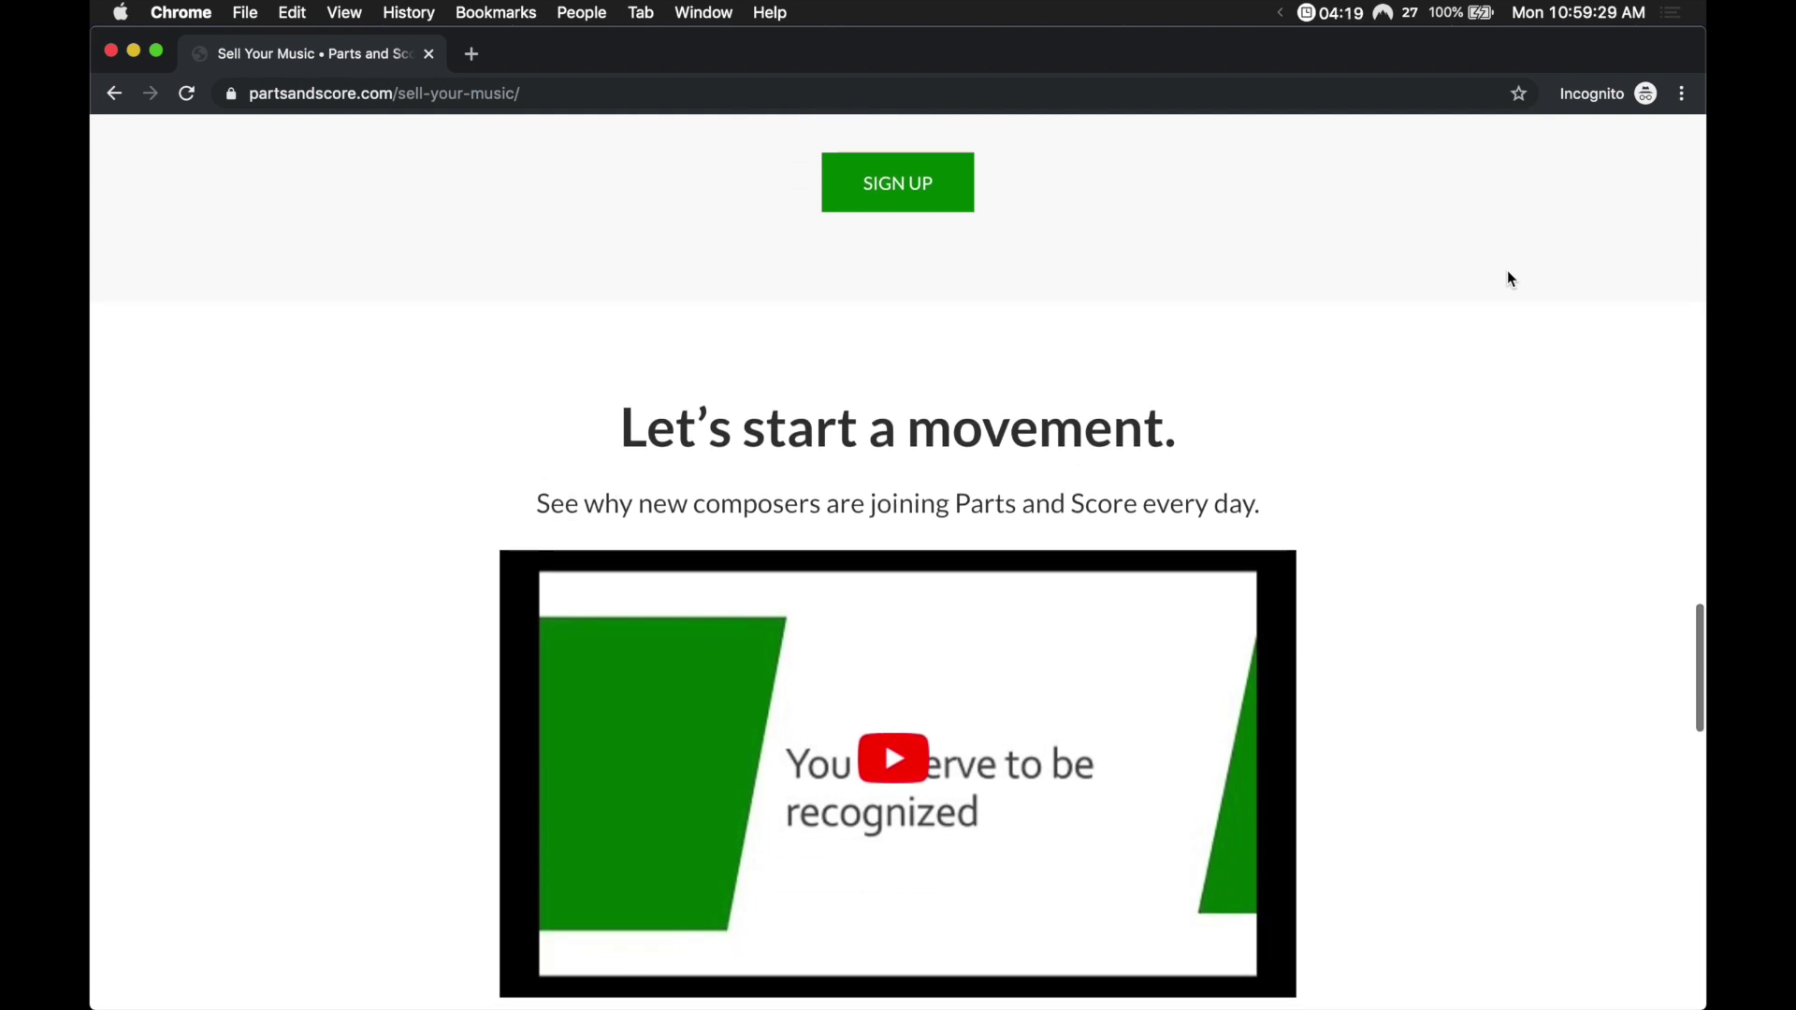
scroll(1507, 278, "down", 2)
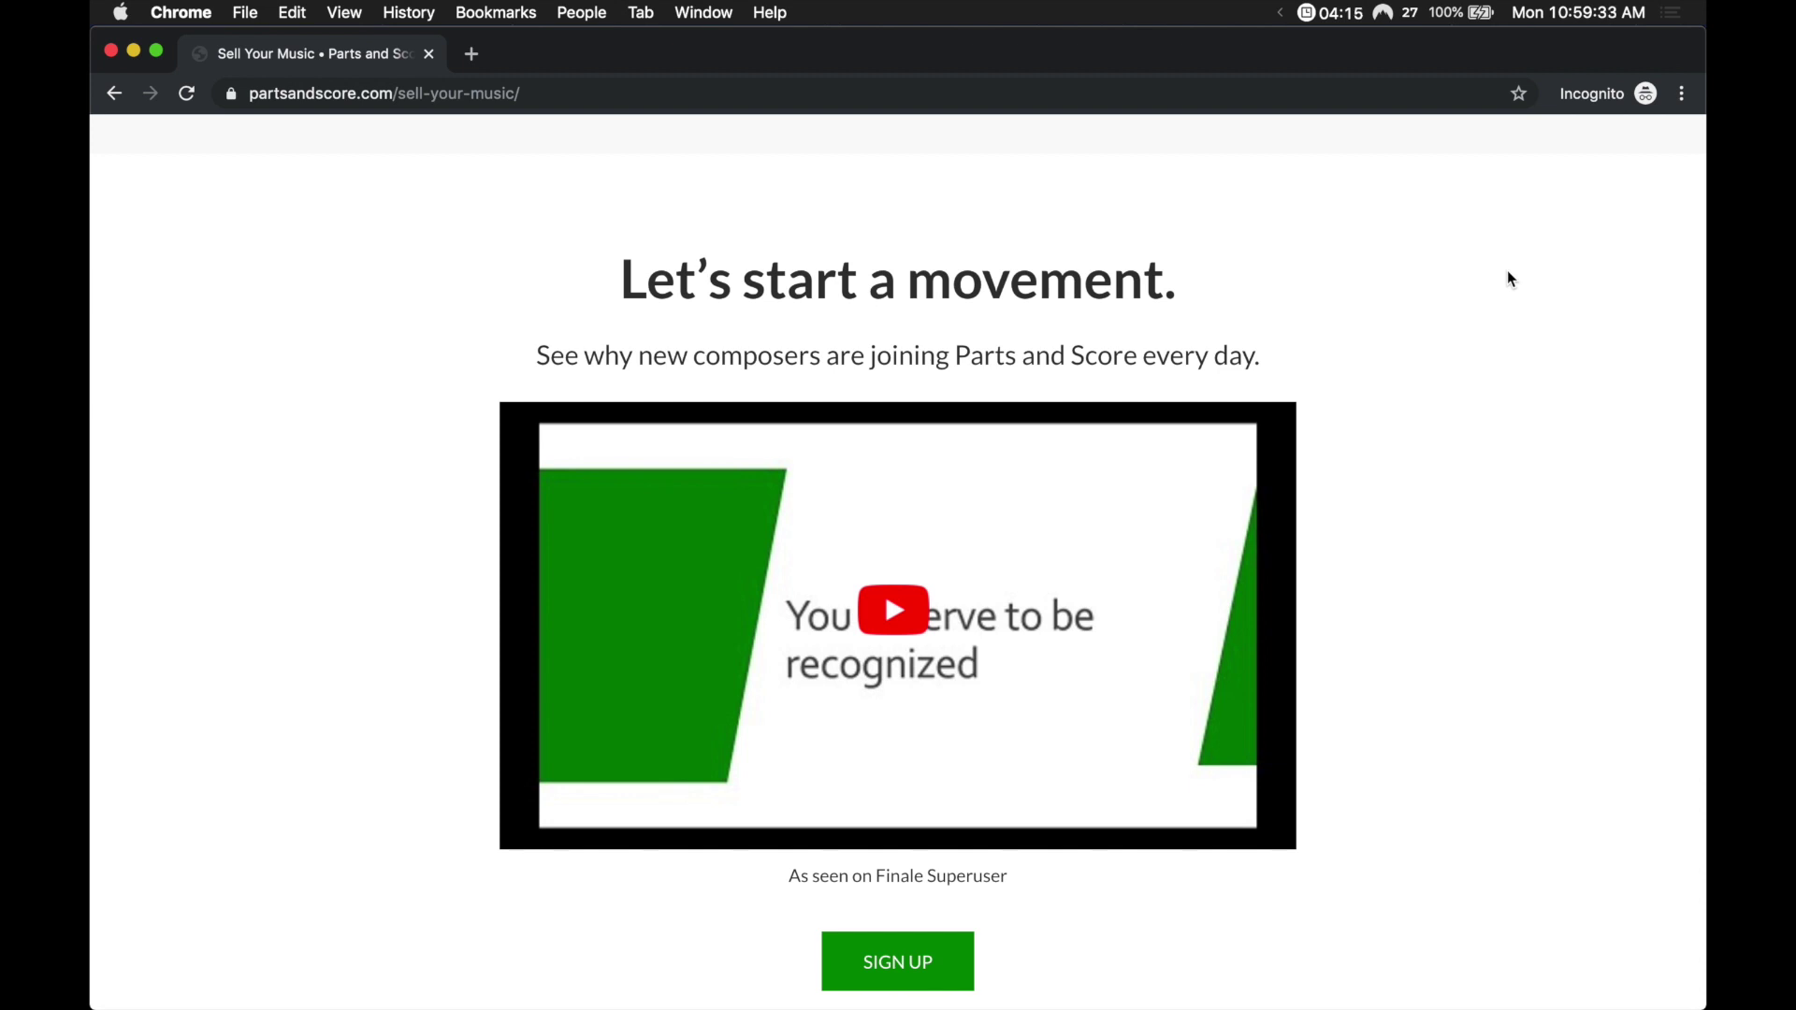
scroll(1507, 273, "down", 1)
scroll(1508, 279, "down", 6)
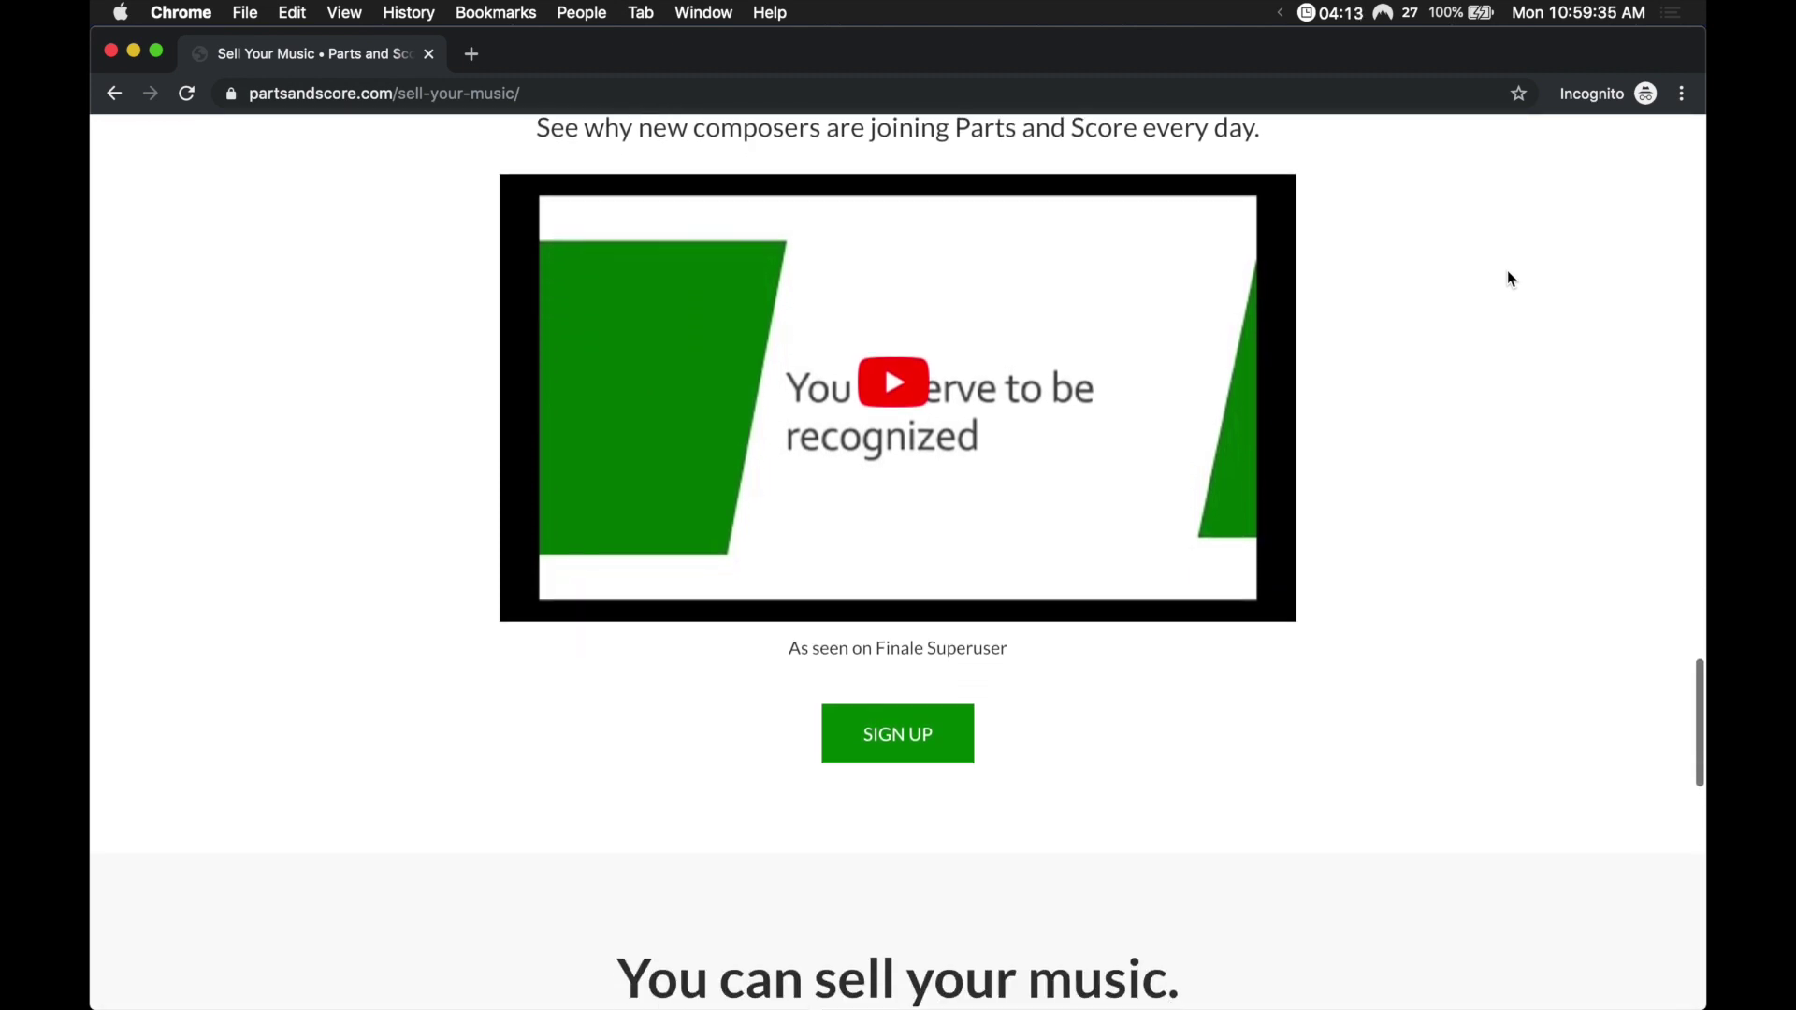
scroll(1509, 279, "down", 6)
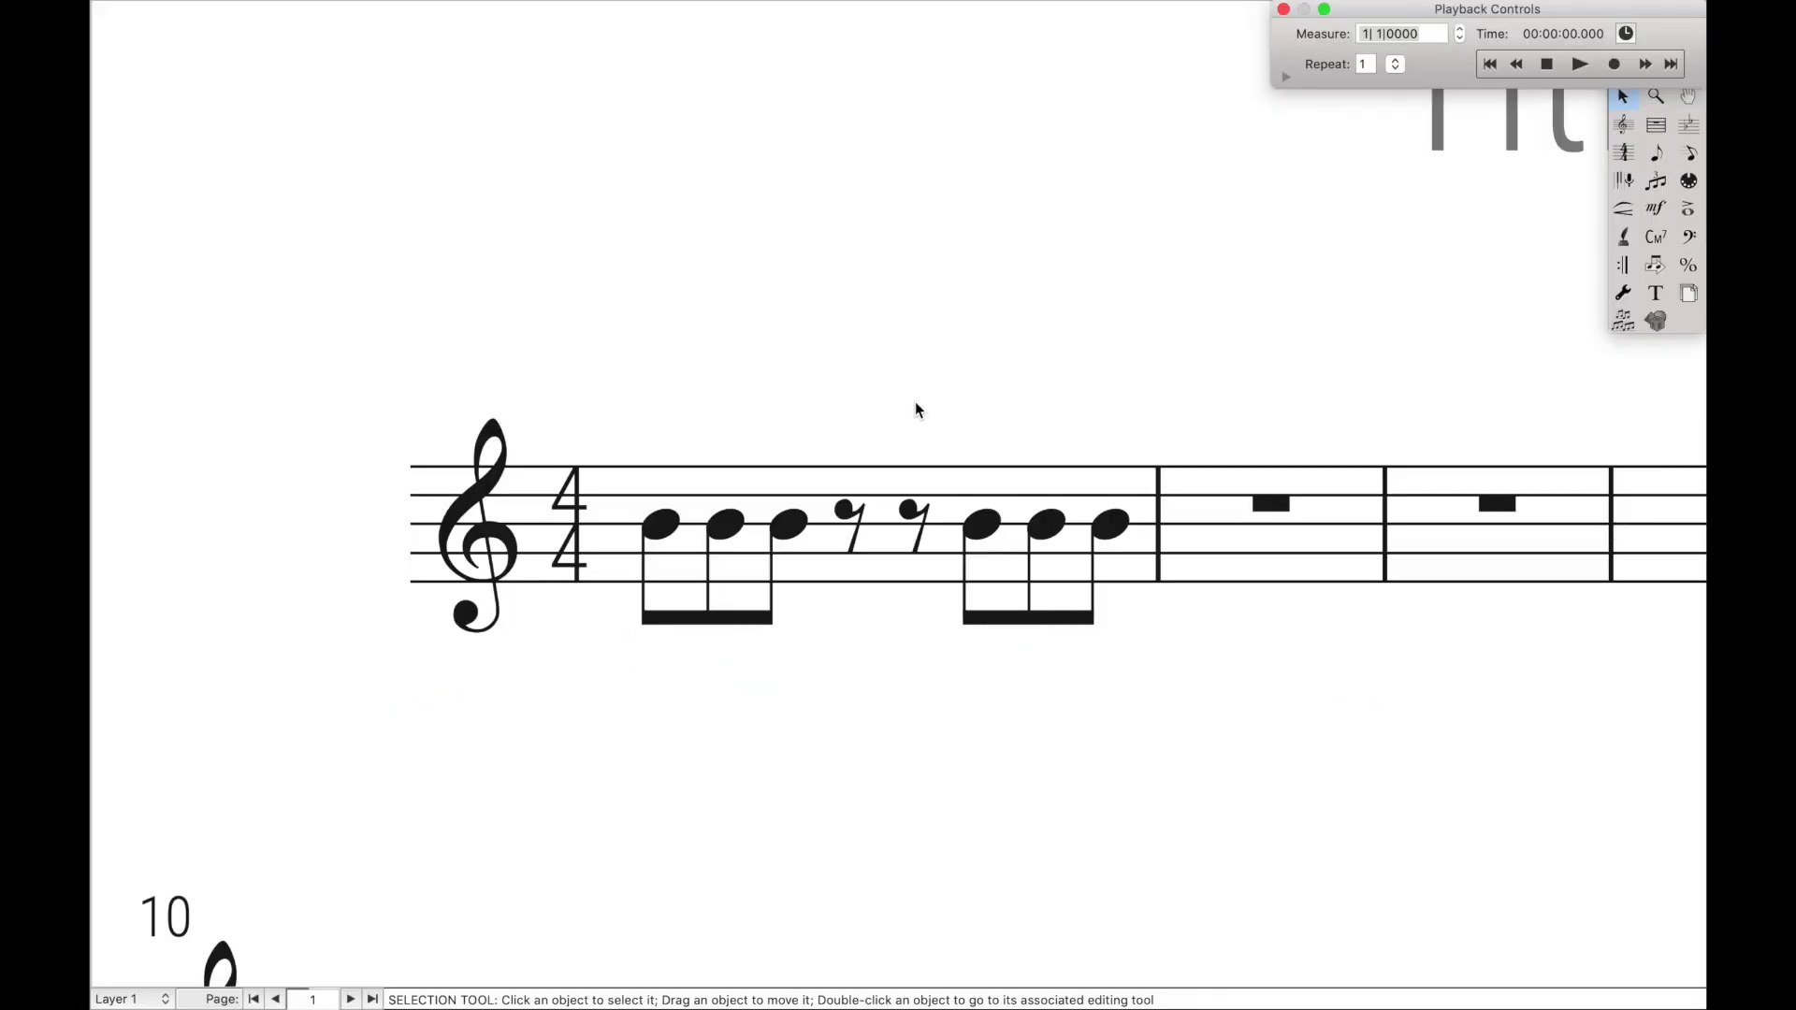
- Break the beams before the middle and last eighth notes after the rests
key("ctrl+alt+1")
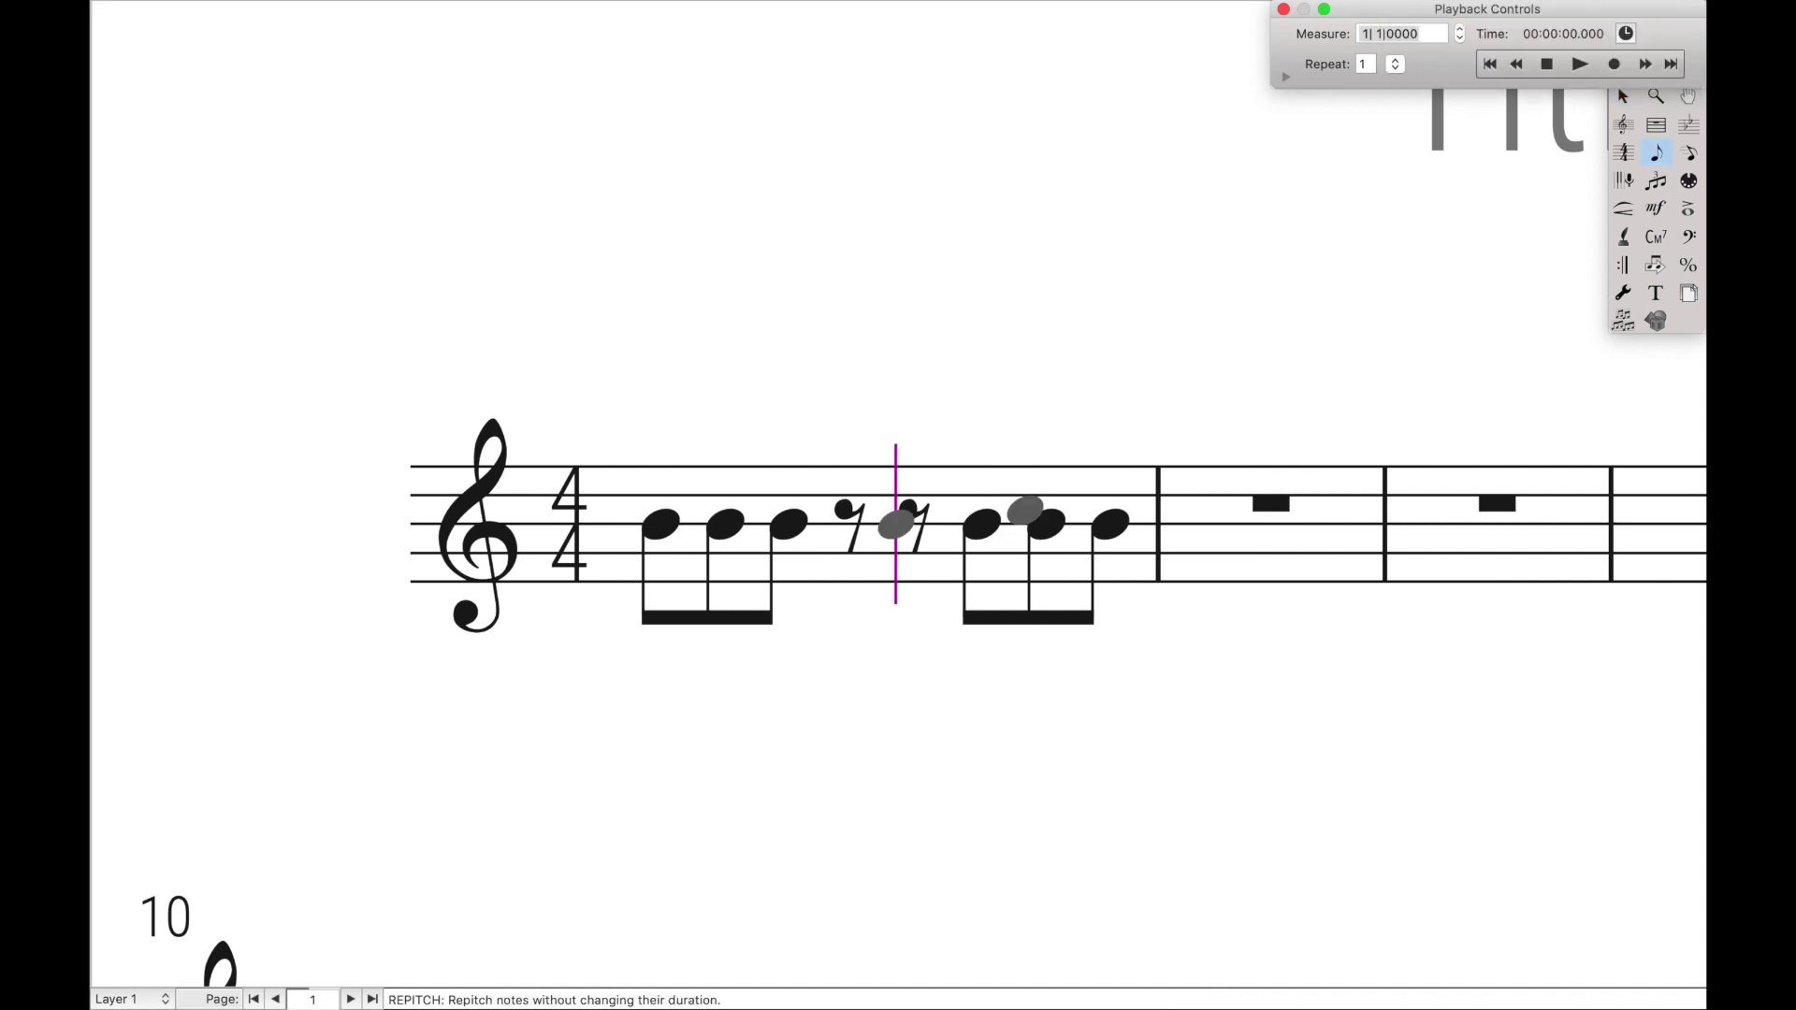
left_click(1045, 524)
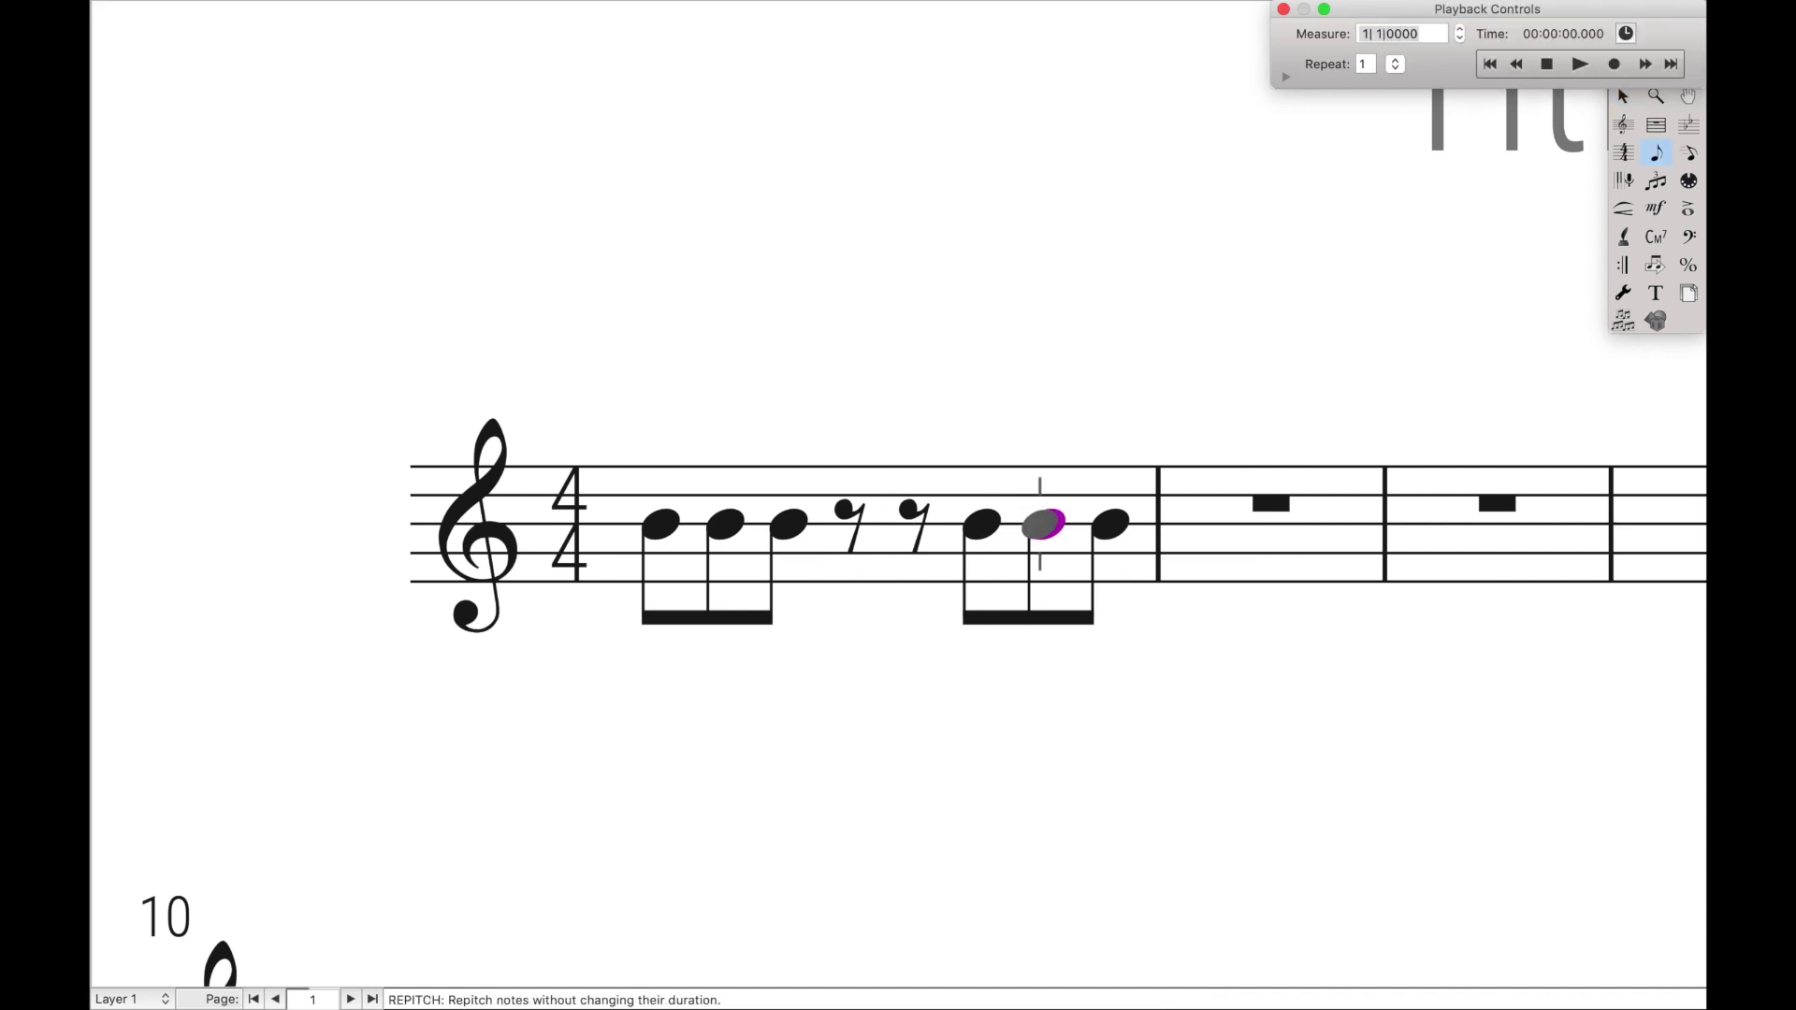
key("slash")
key("slash")
key("slash")
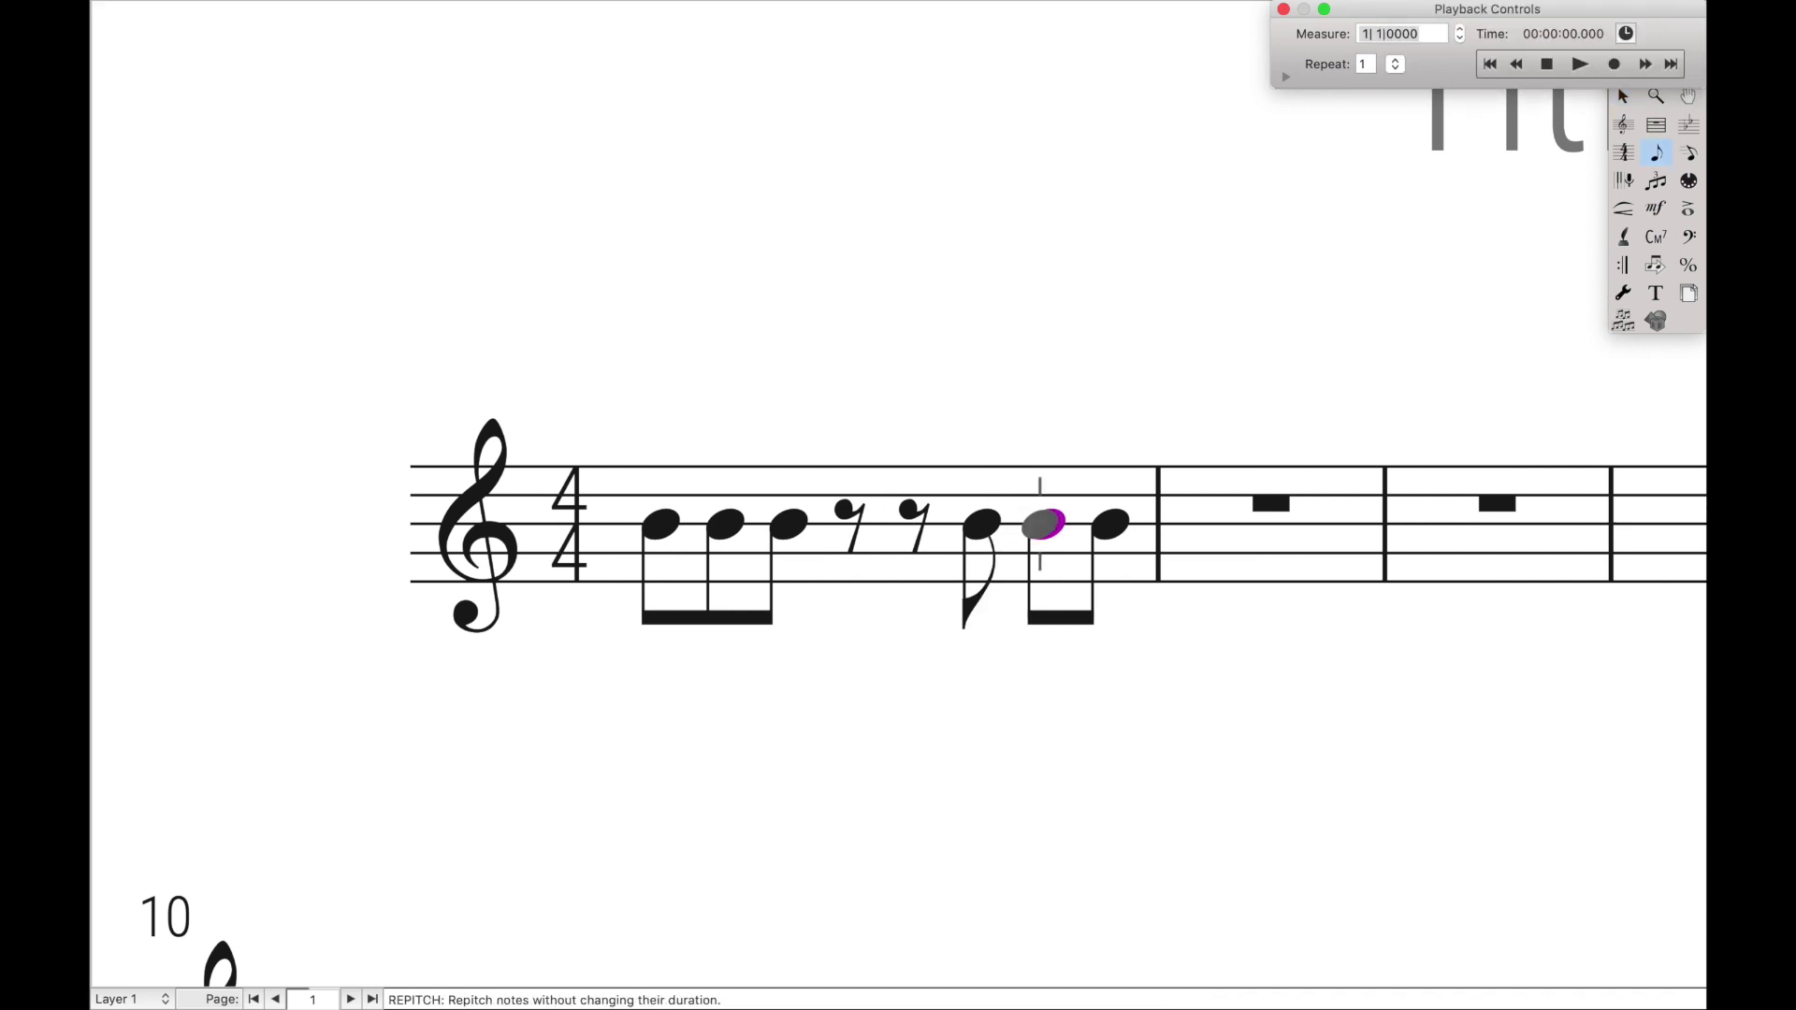
key("Right")
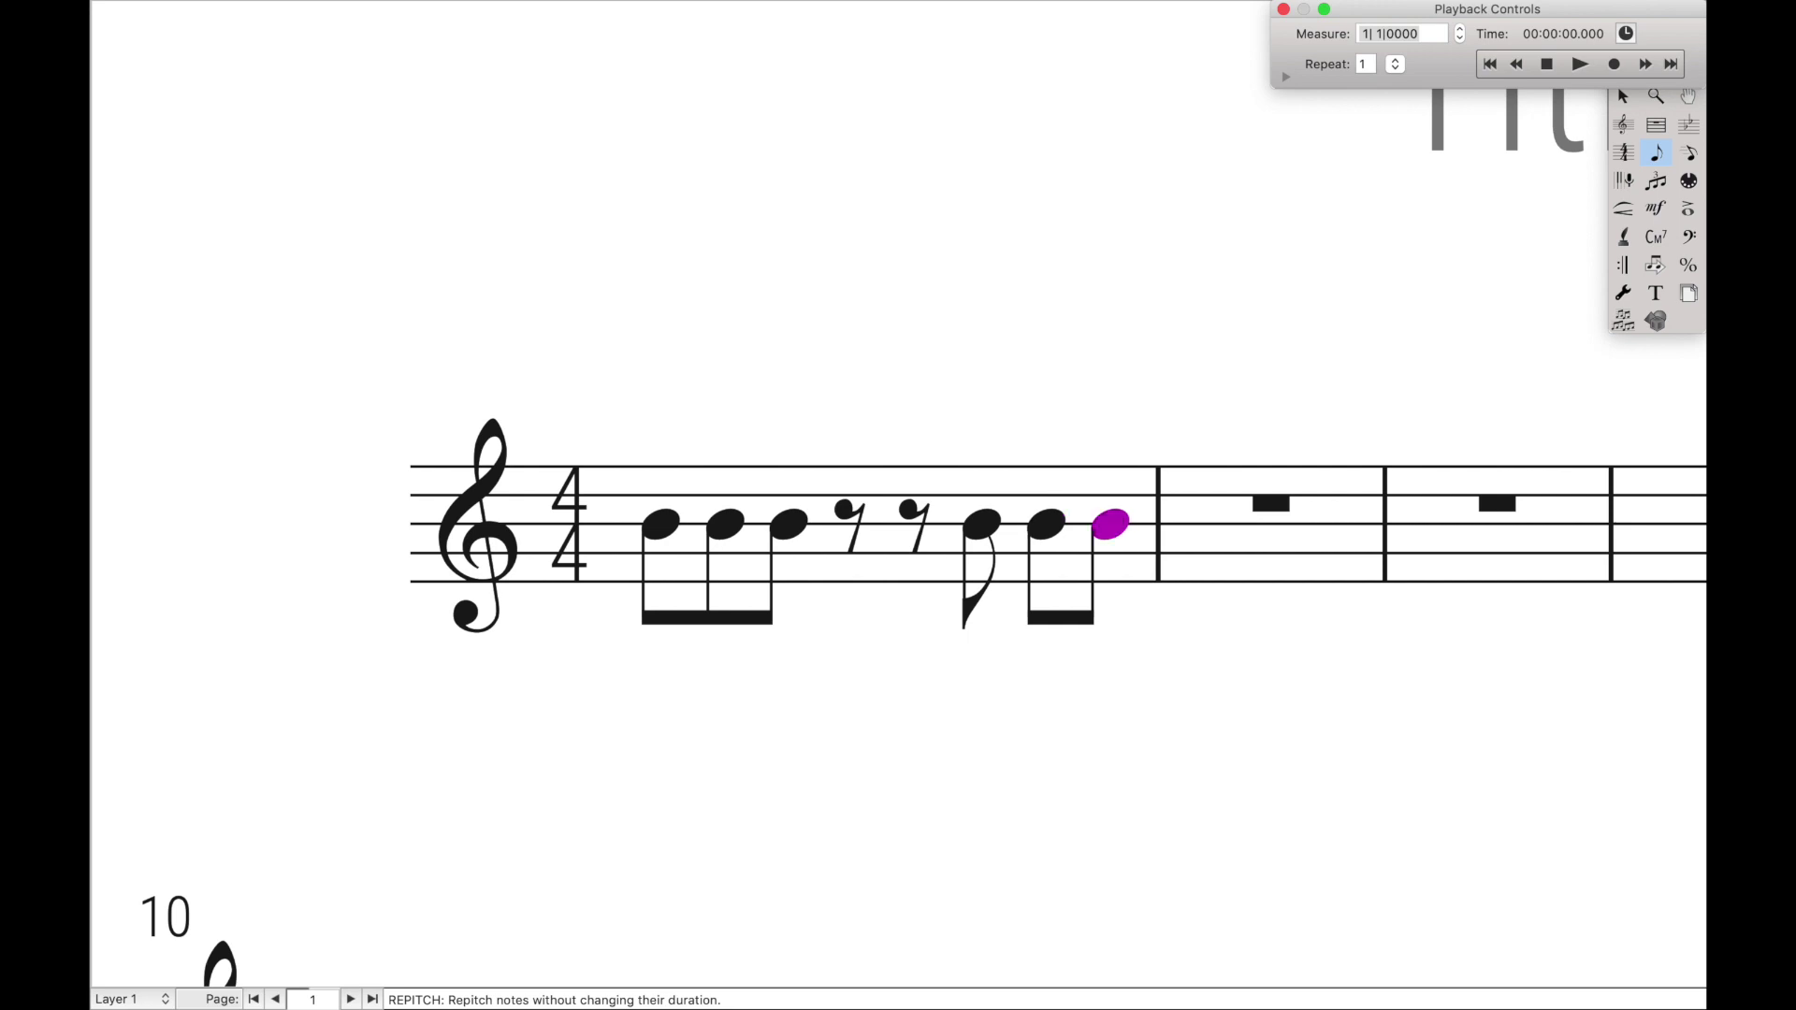
key("slash")
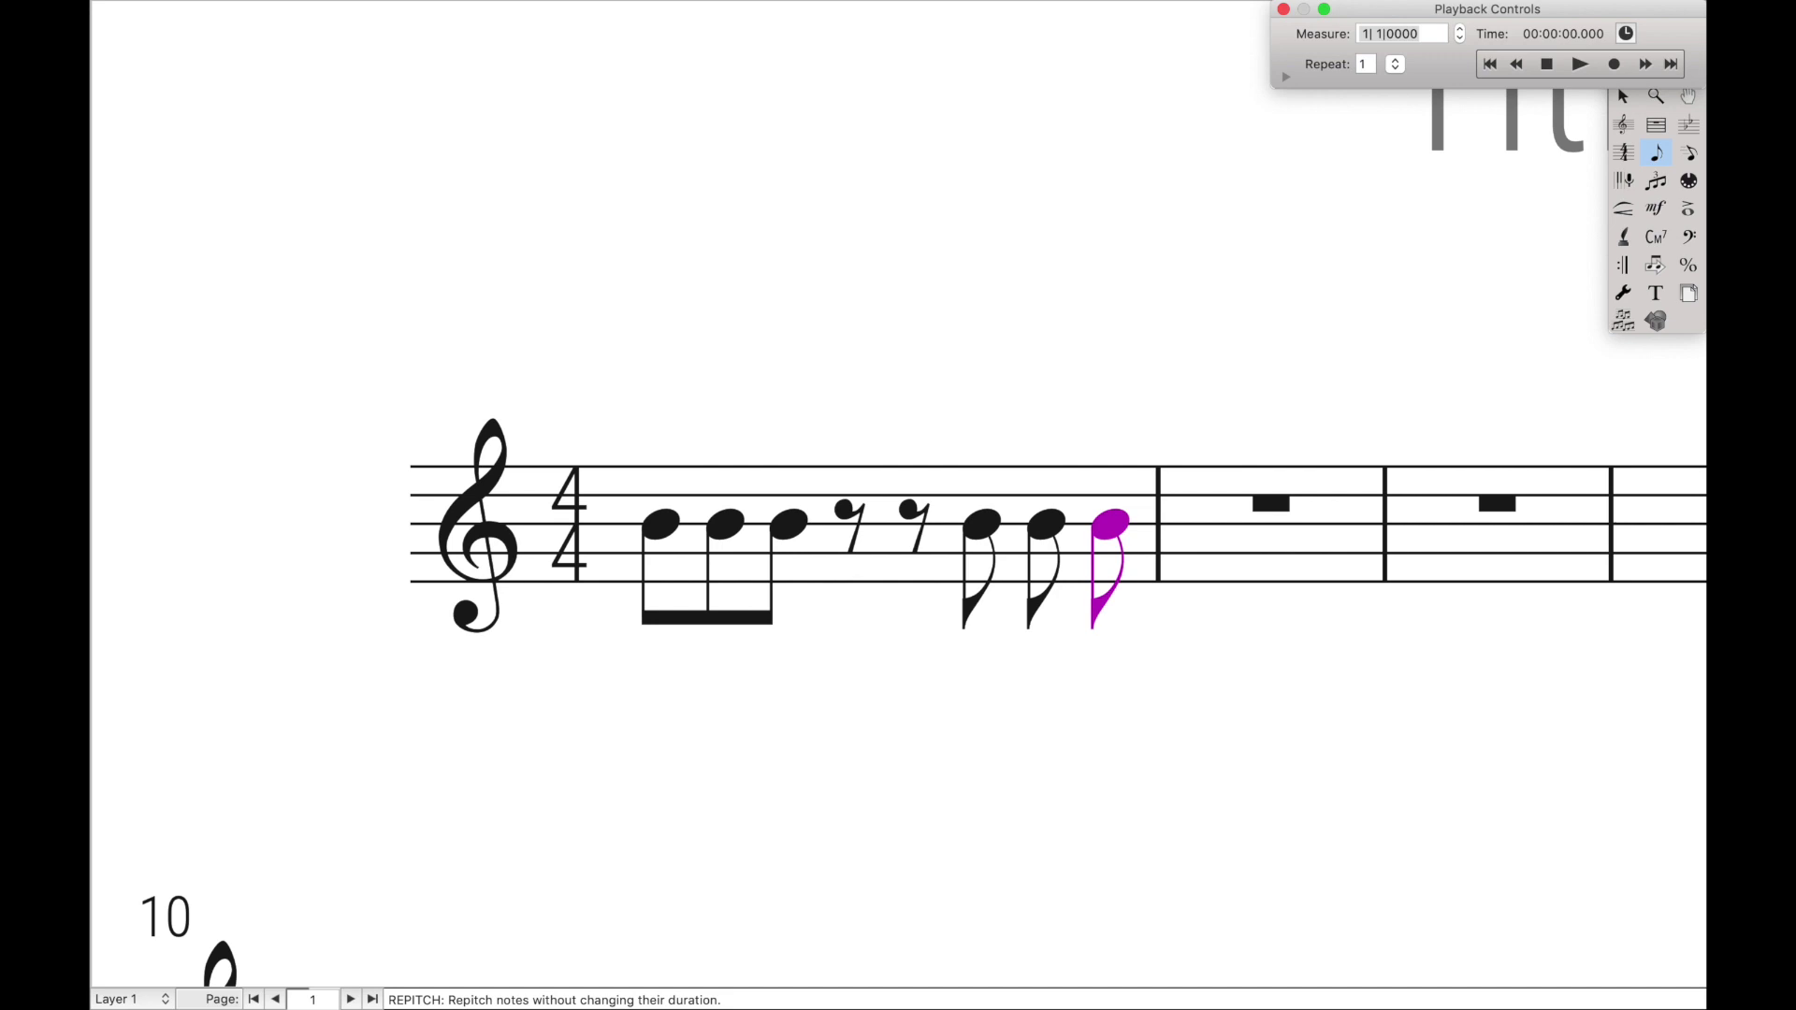
- Rejoin the last two eighths and detach the third eighth from the first two
key("slash")
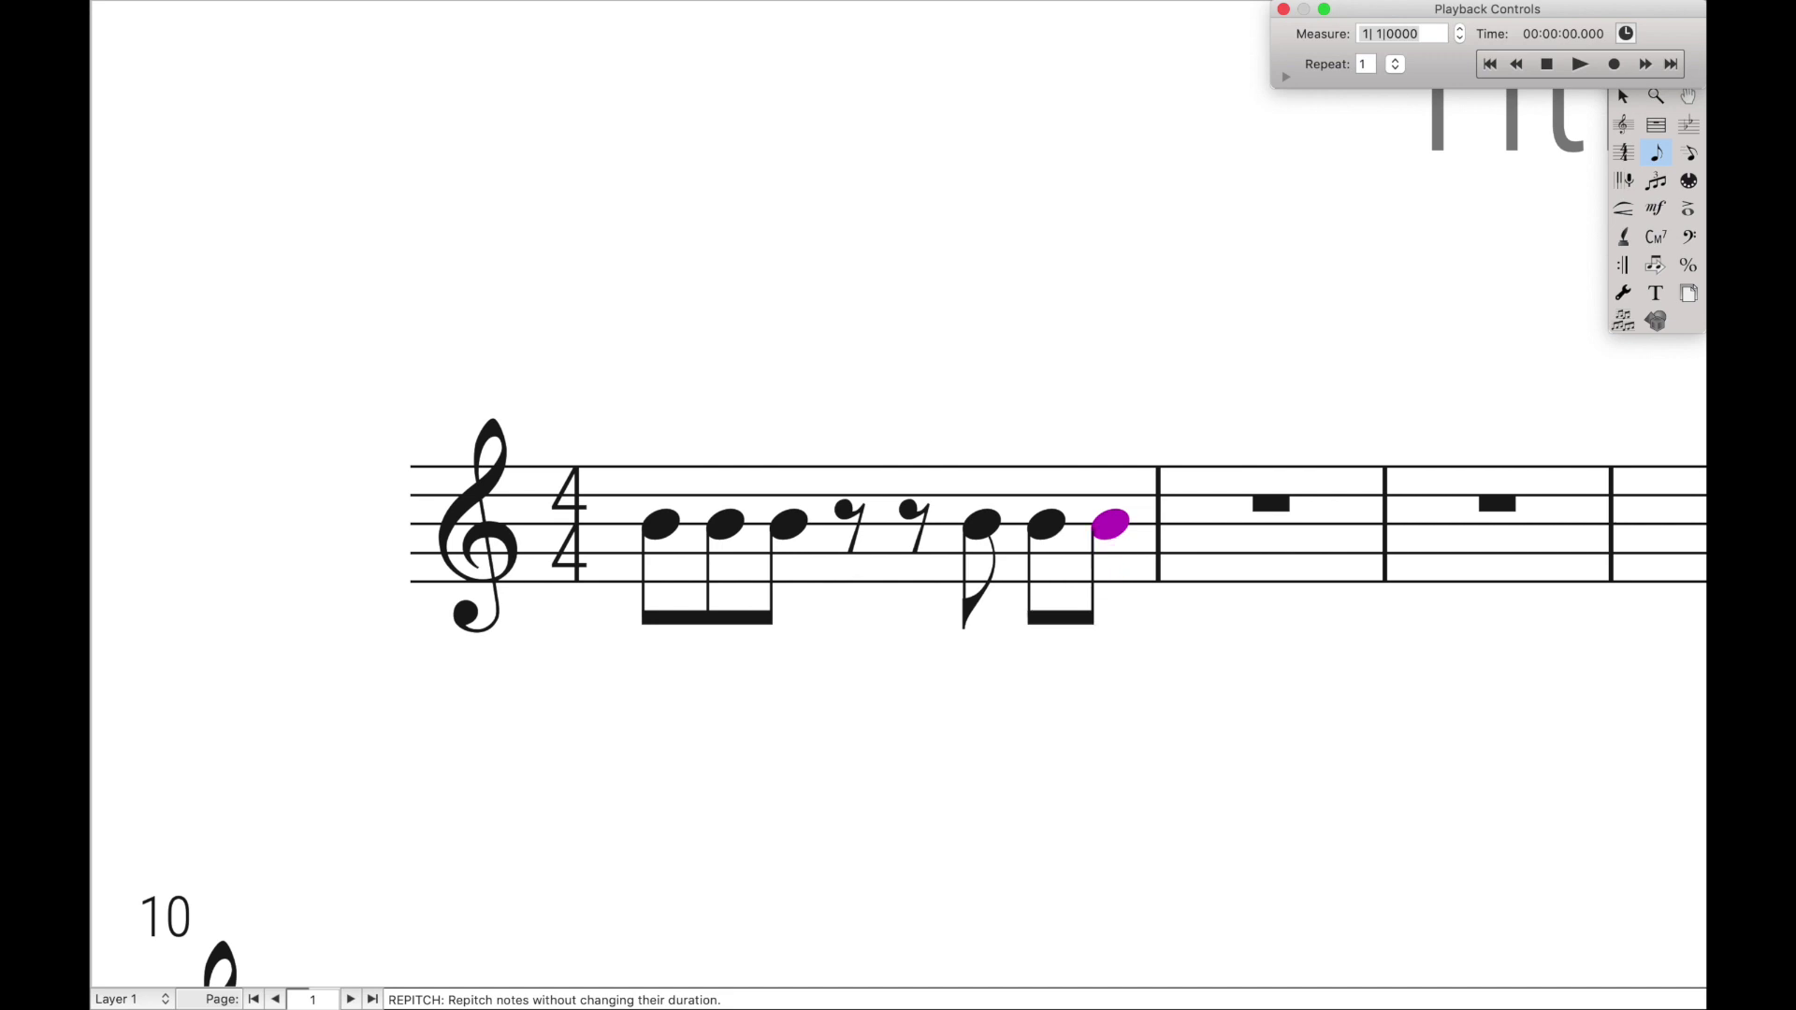
key("Left")
key("Left")
key("Left")
key("Left")
key("Left")
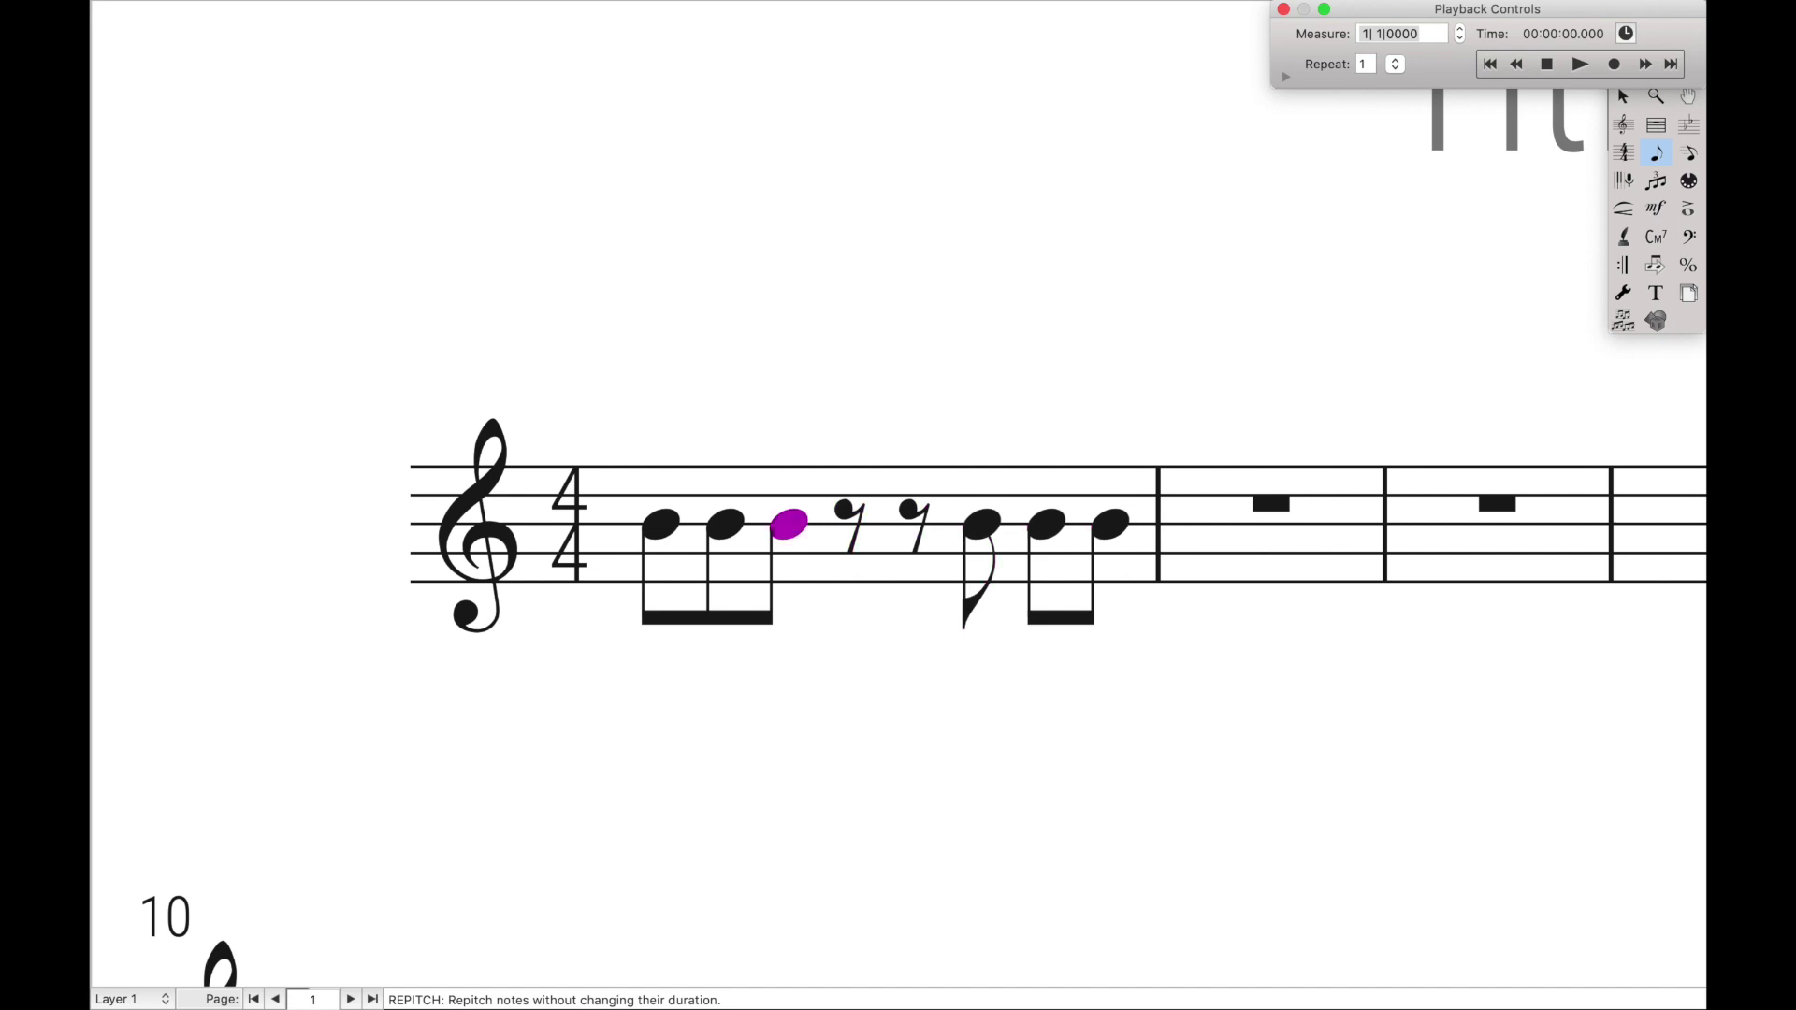
key("slash")
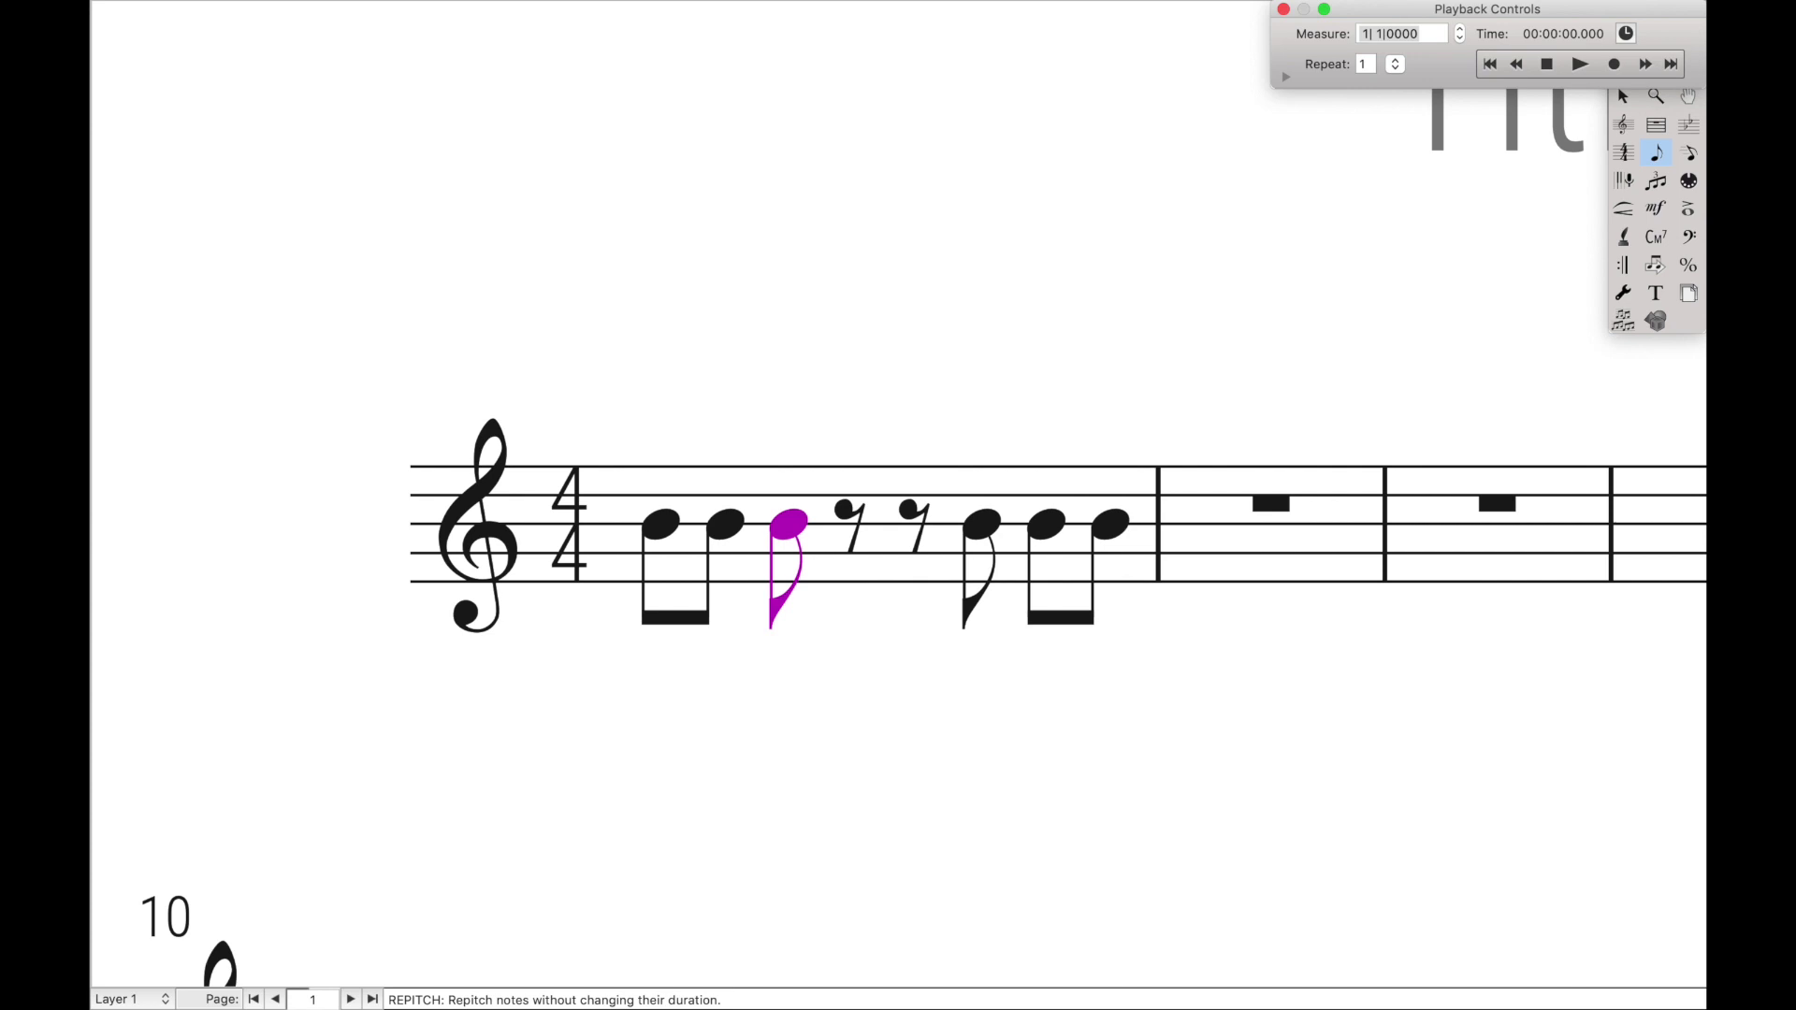
- Rebeam the third eighth and the first eighth after the rests, then open Document Options Beams
key("slash")
left_click(1110, 525)
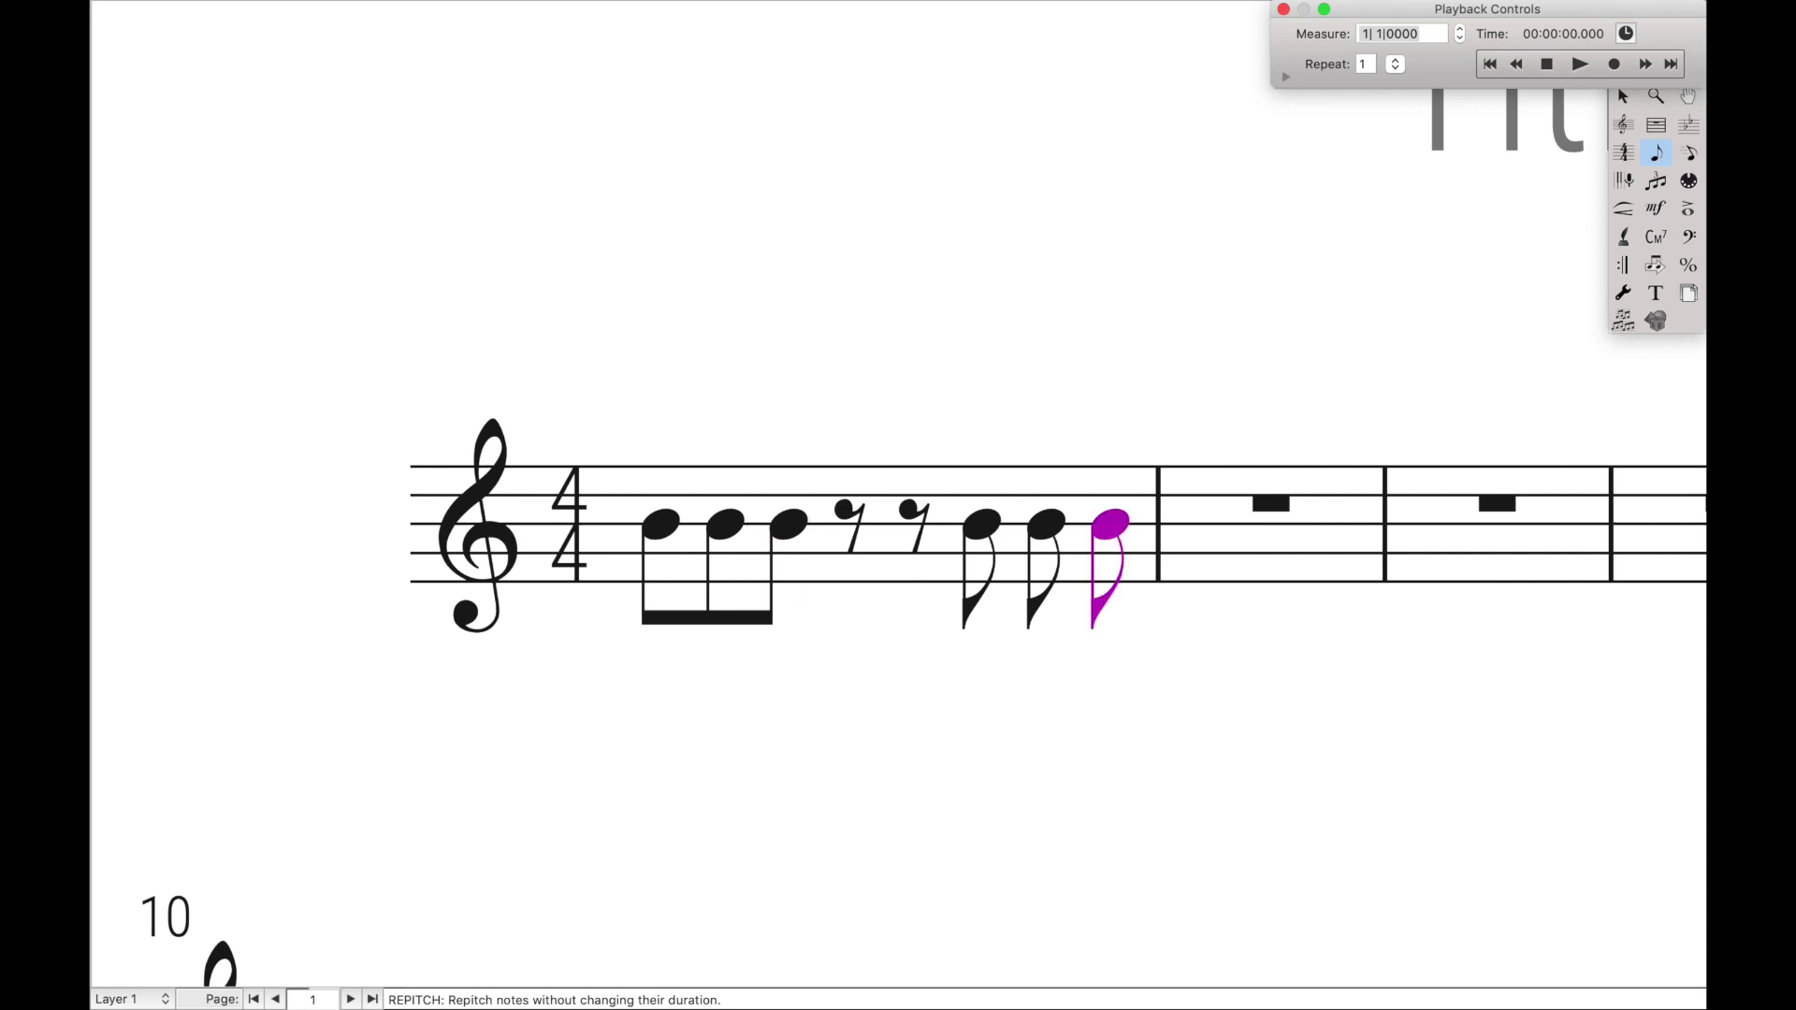
key("Left")
key("slash")
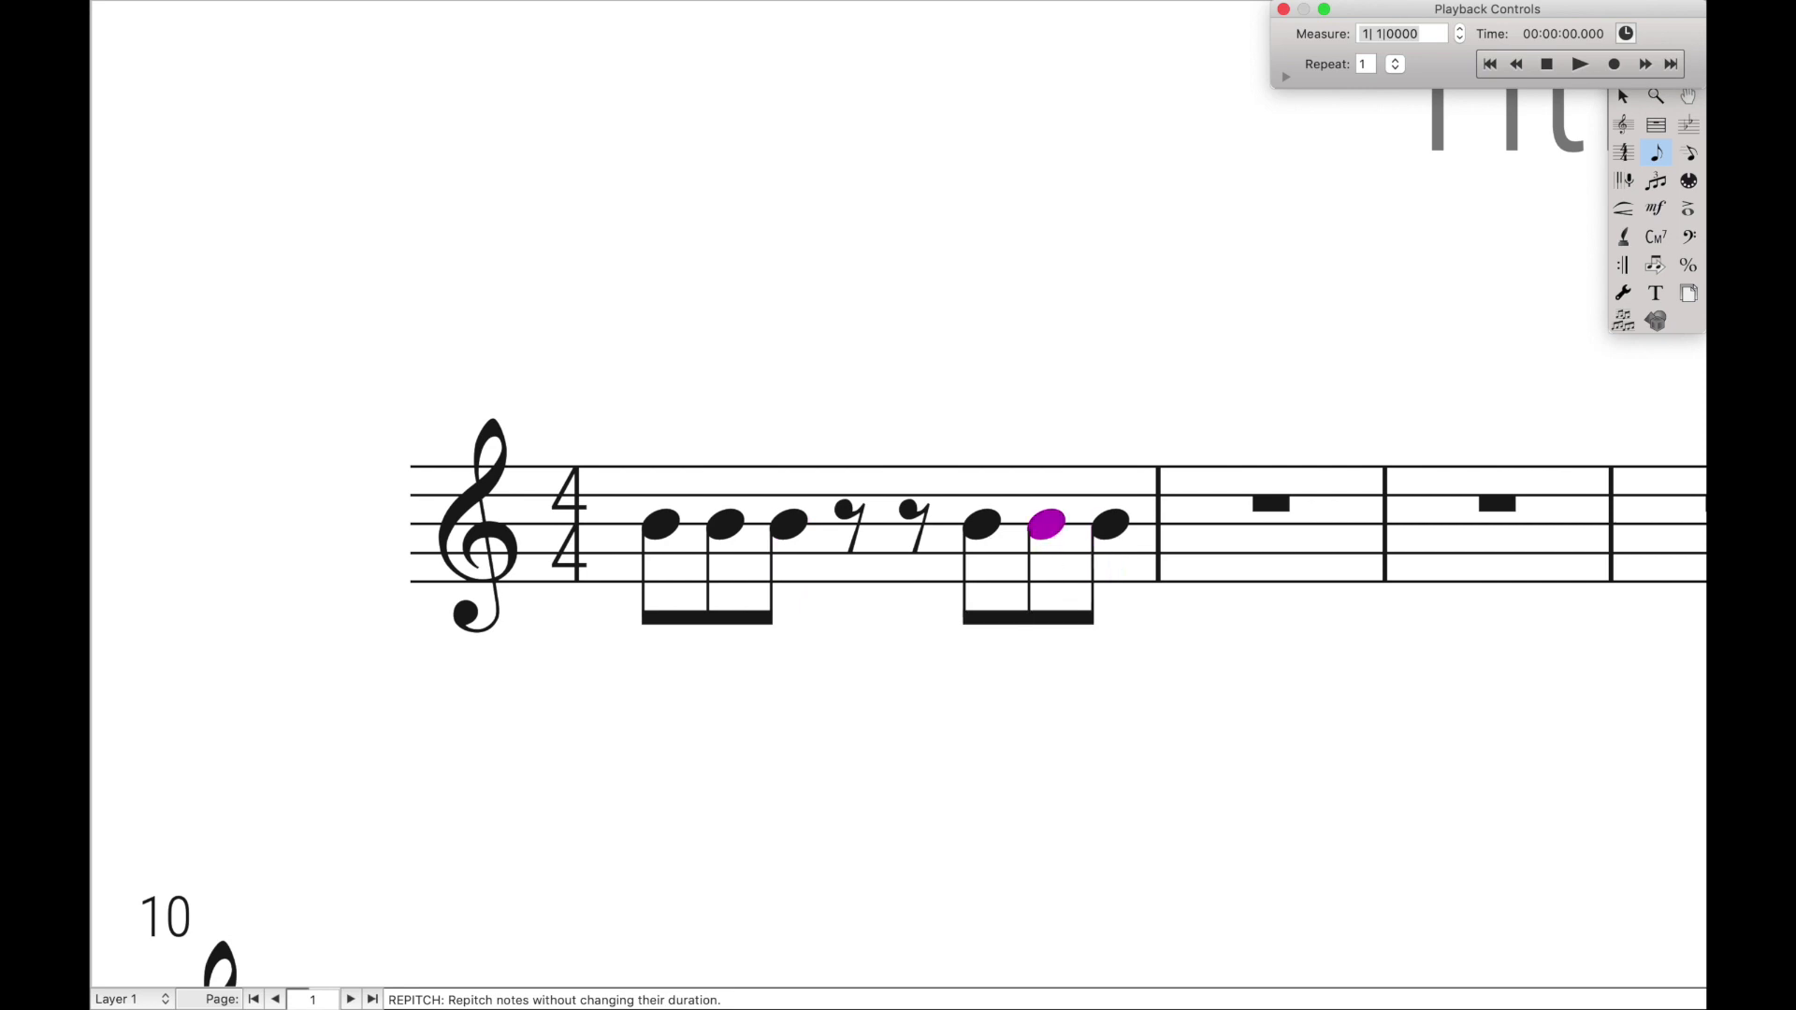
key("super+alt+a")
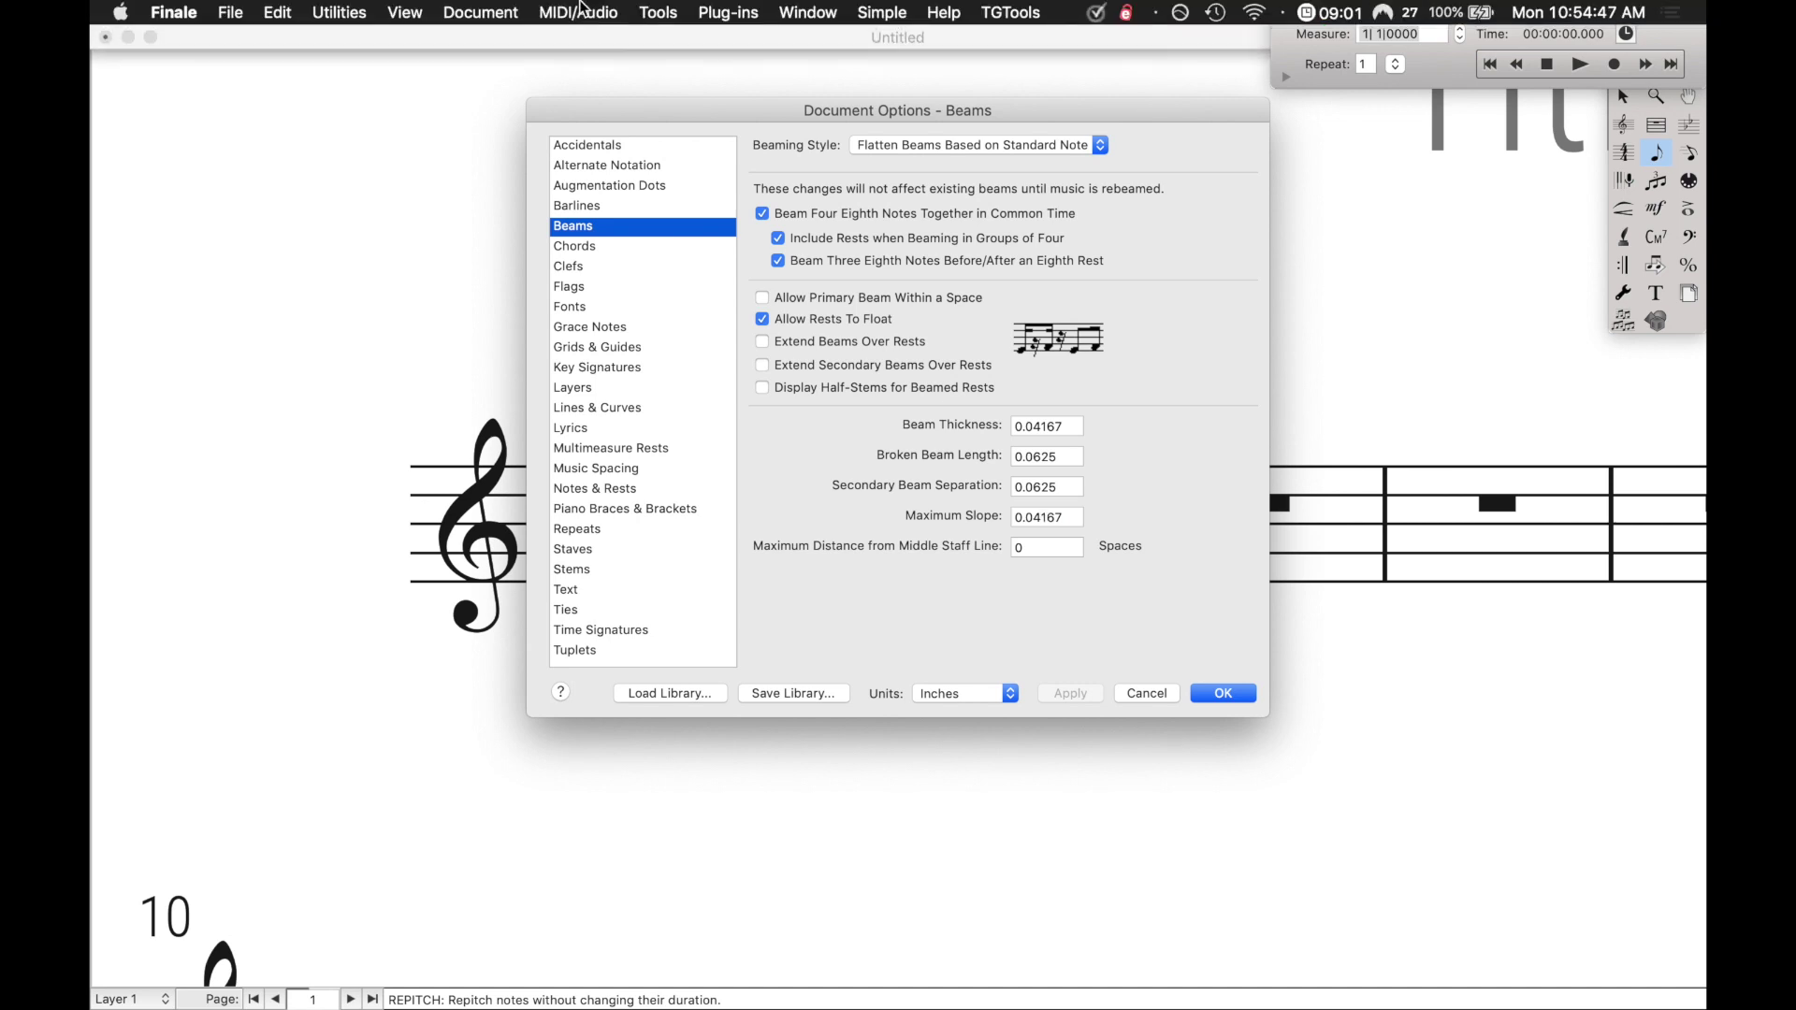
- Switch off Beam Three Eighth Notes Before/After an Eighth Rest and apply the change
left_click(488, 12)
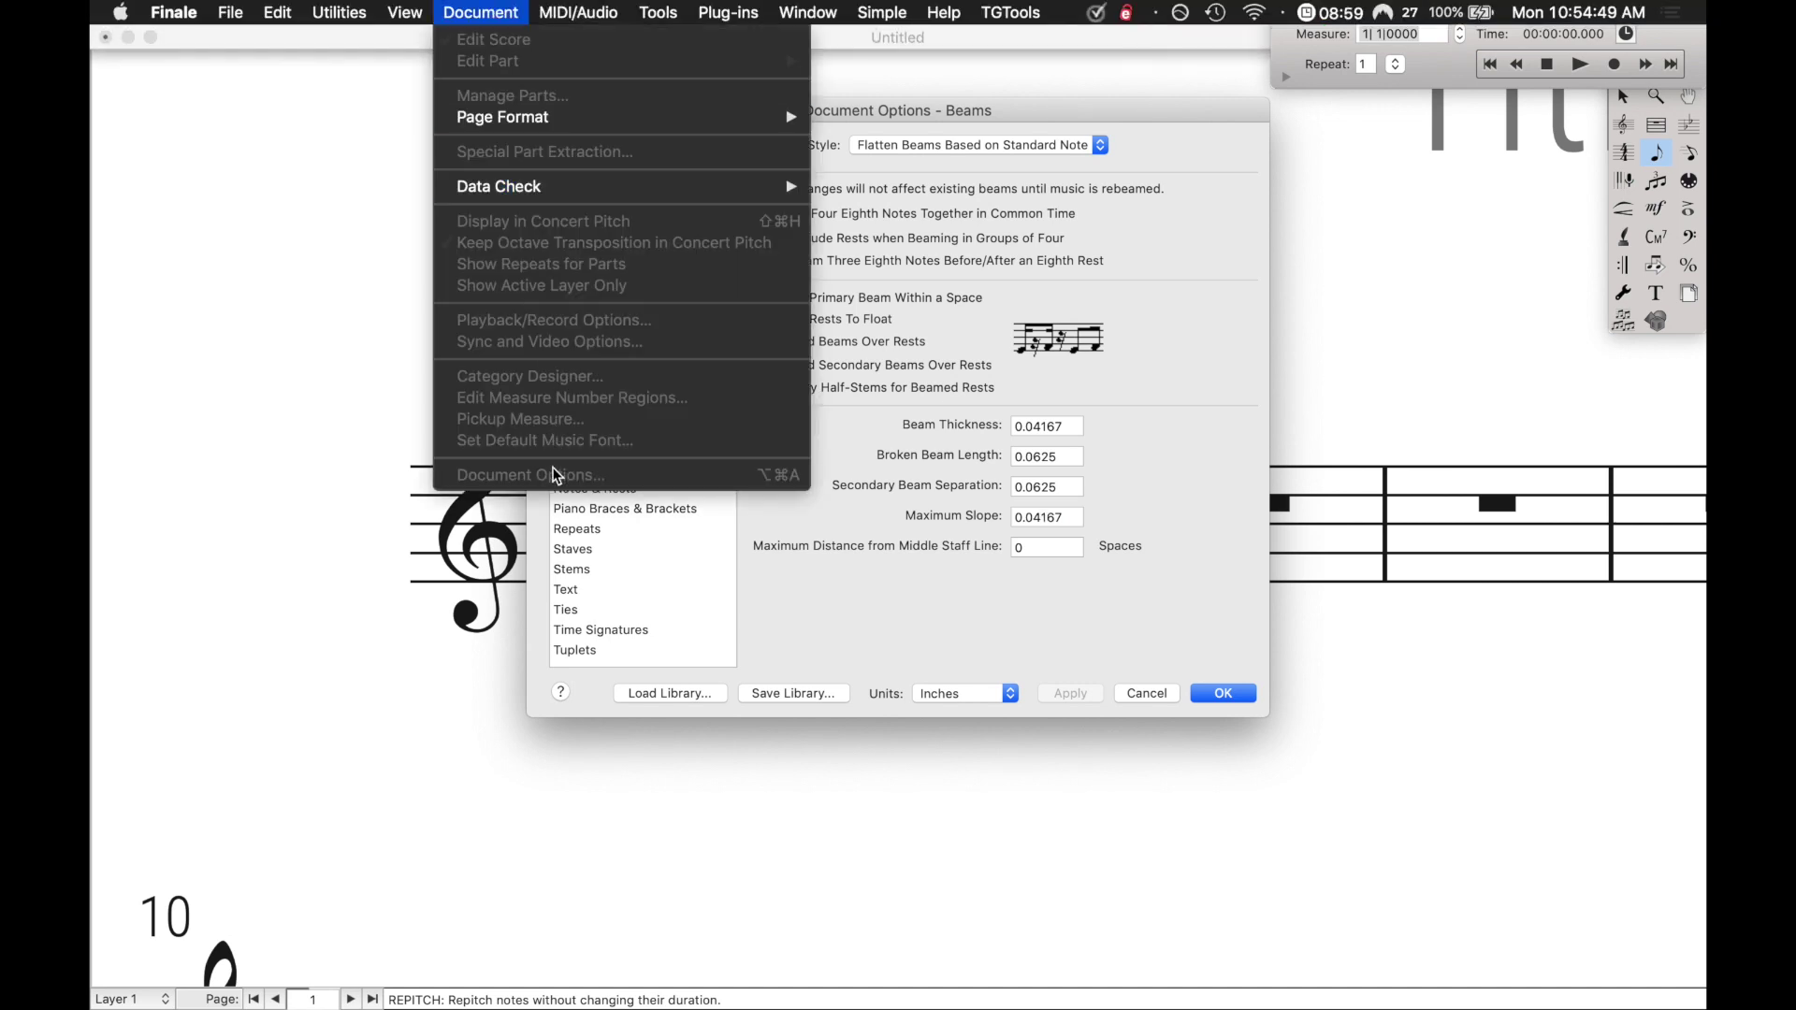
left_click(874, 497)
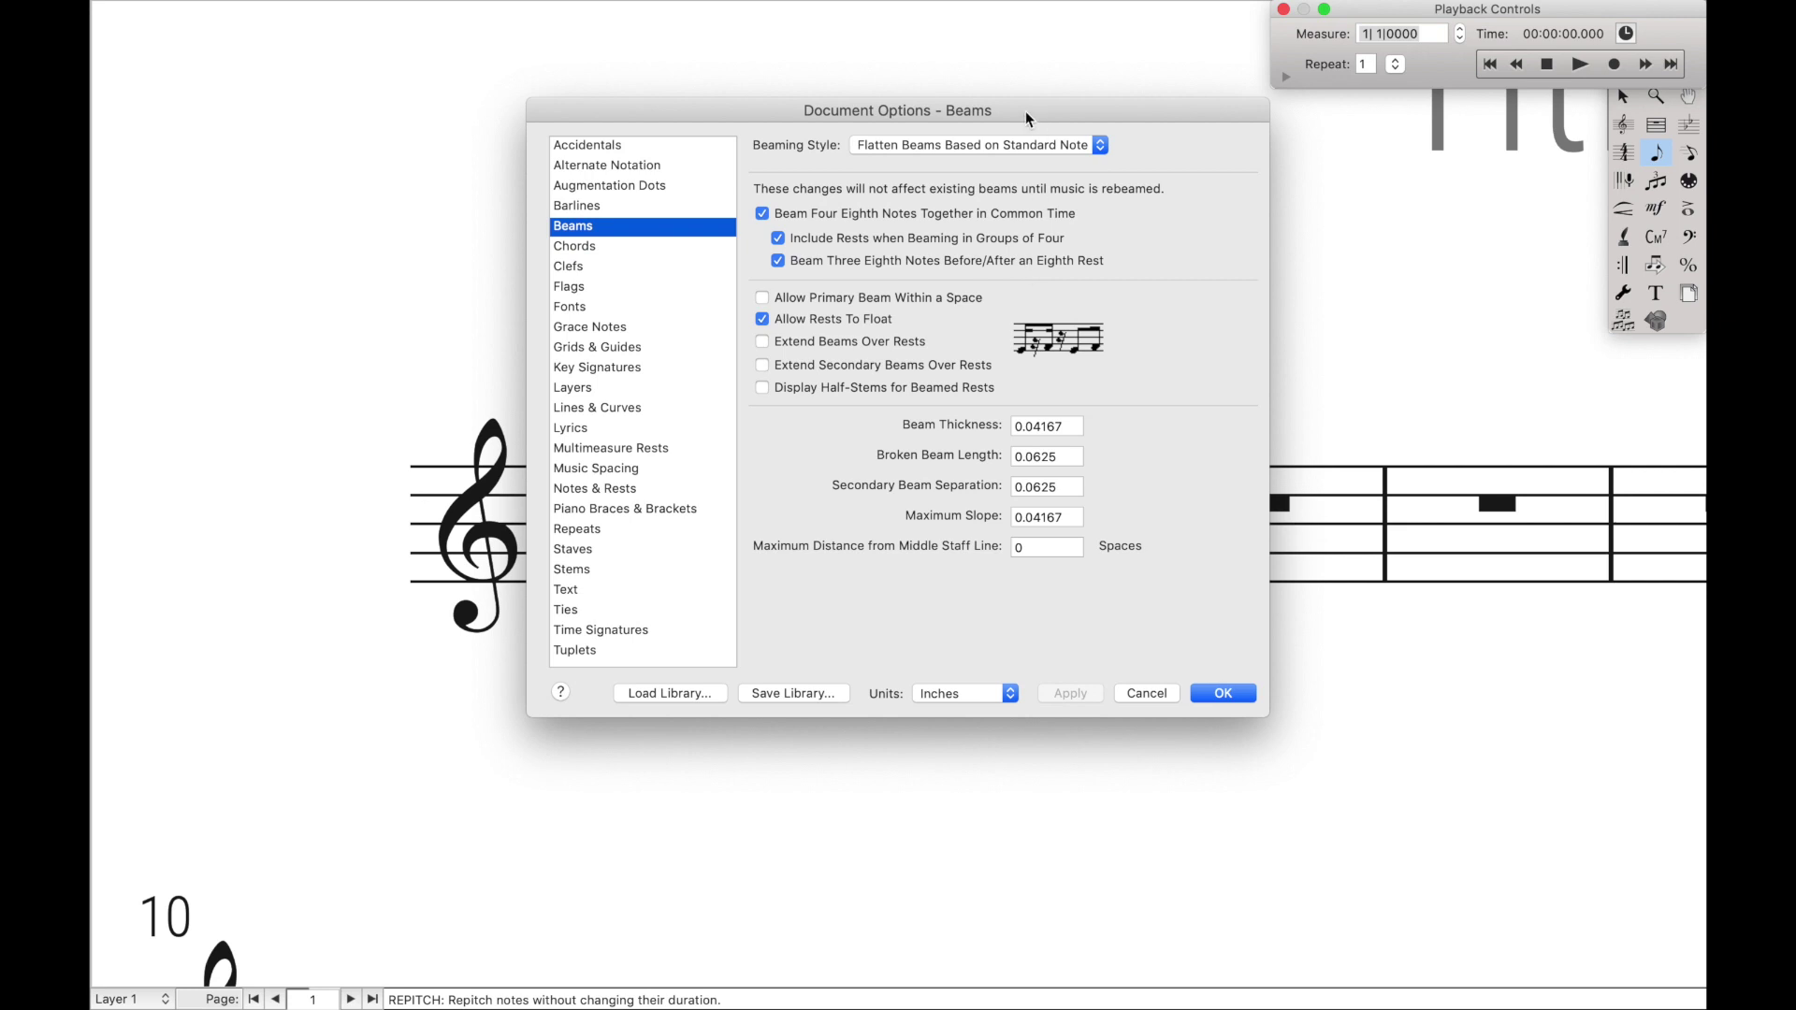
left_click_drag(1025, 110, 1585, 402)
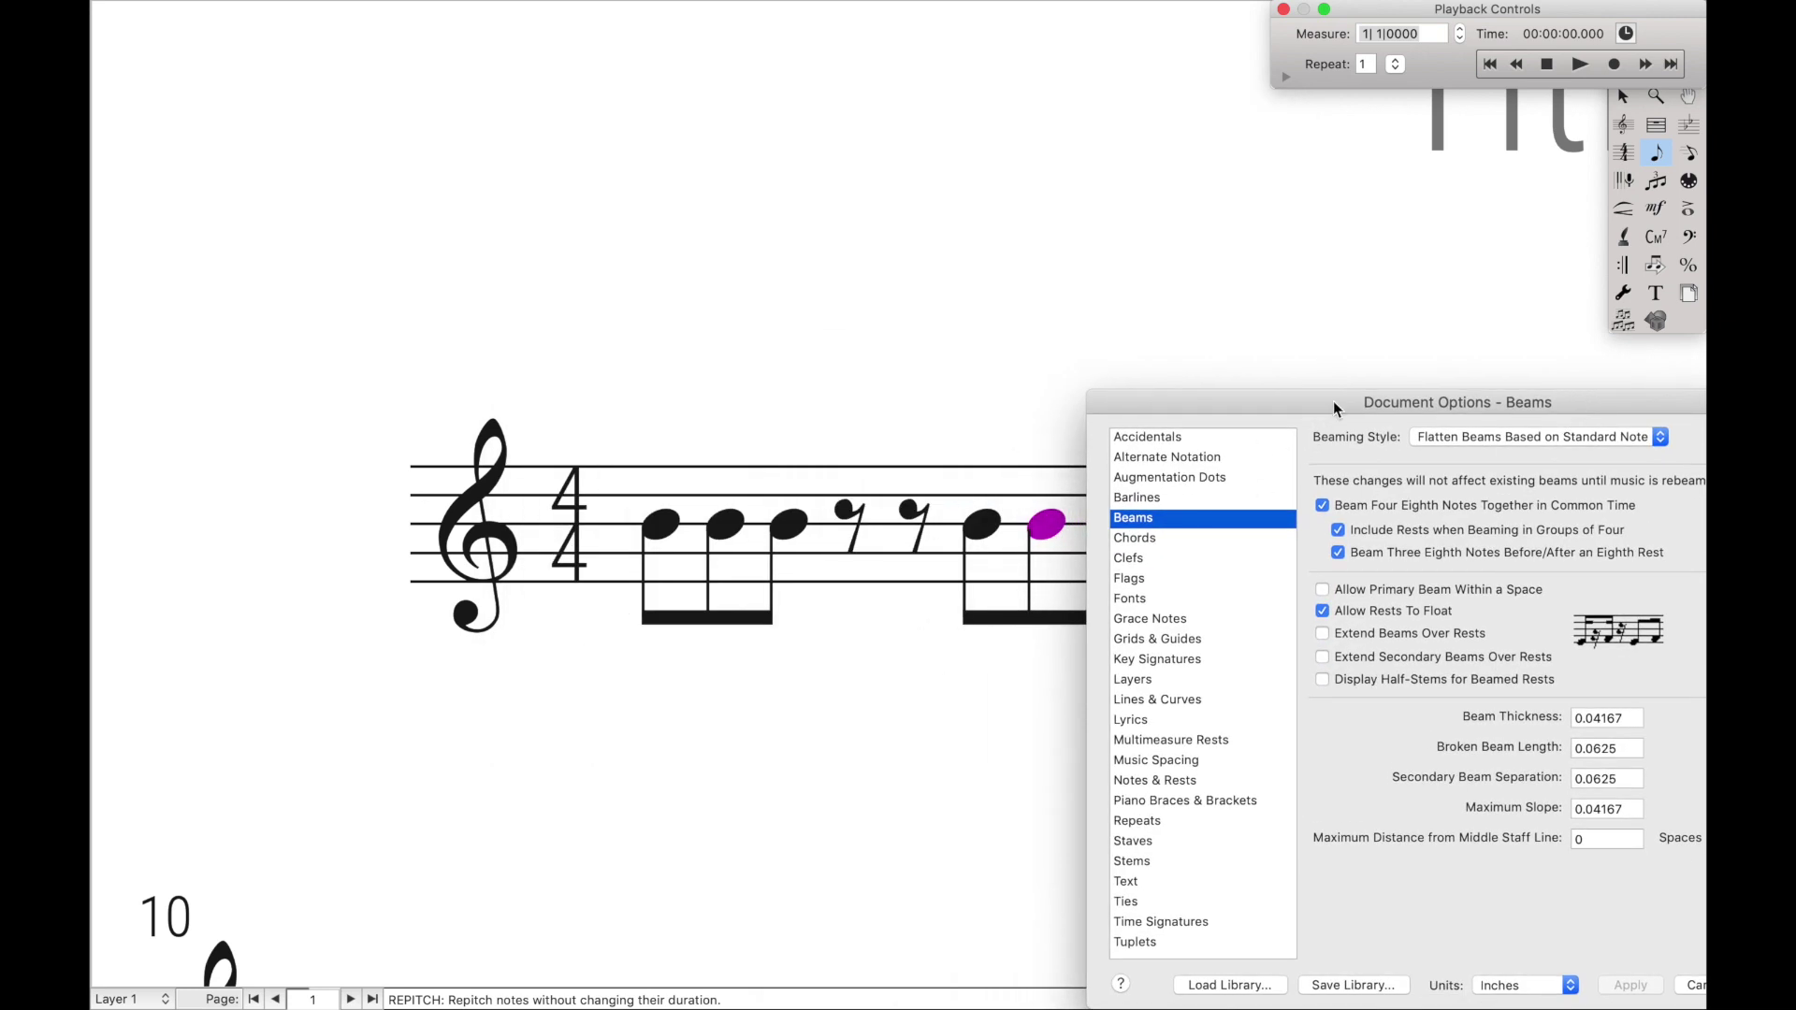
left_click_drag(1333, 400, 786, 193)
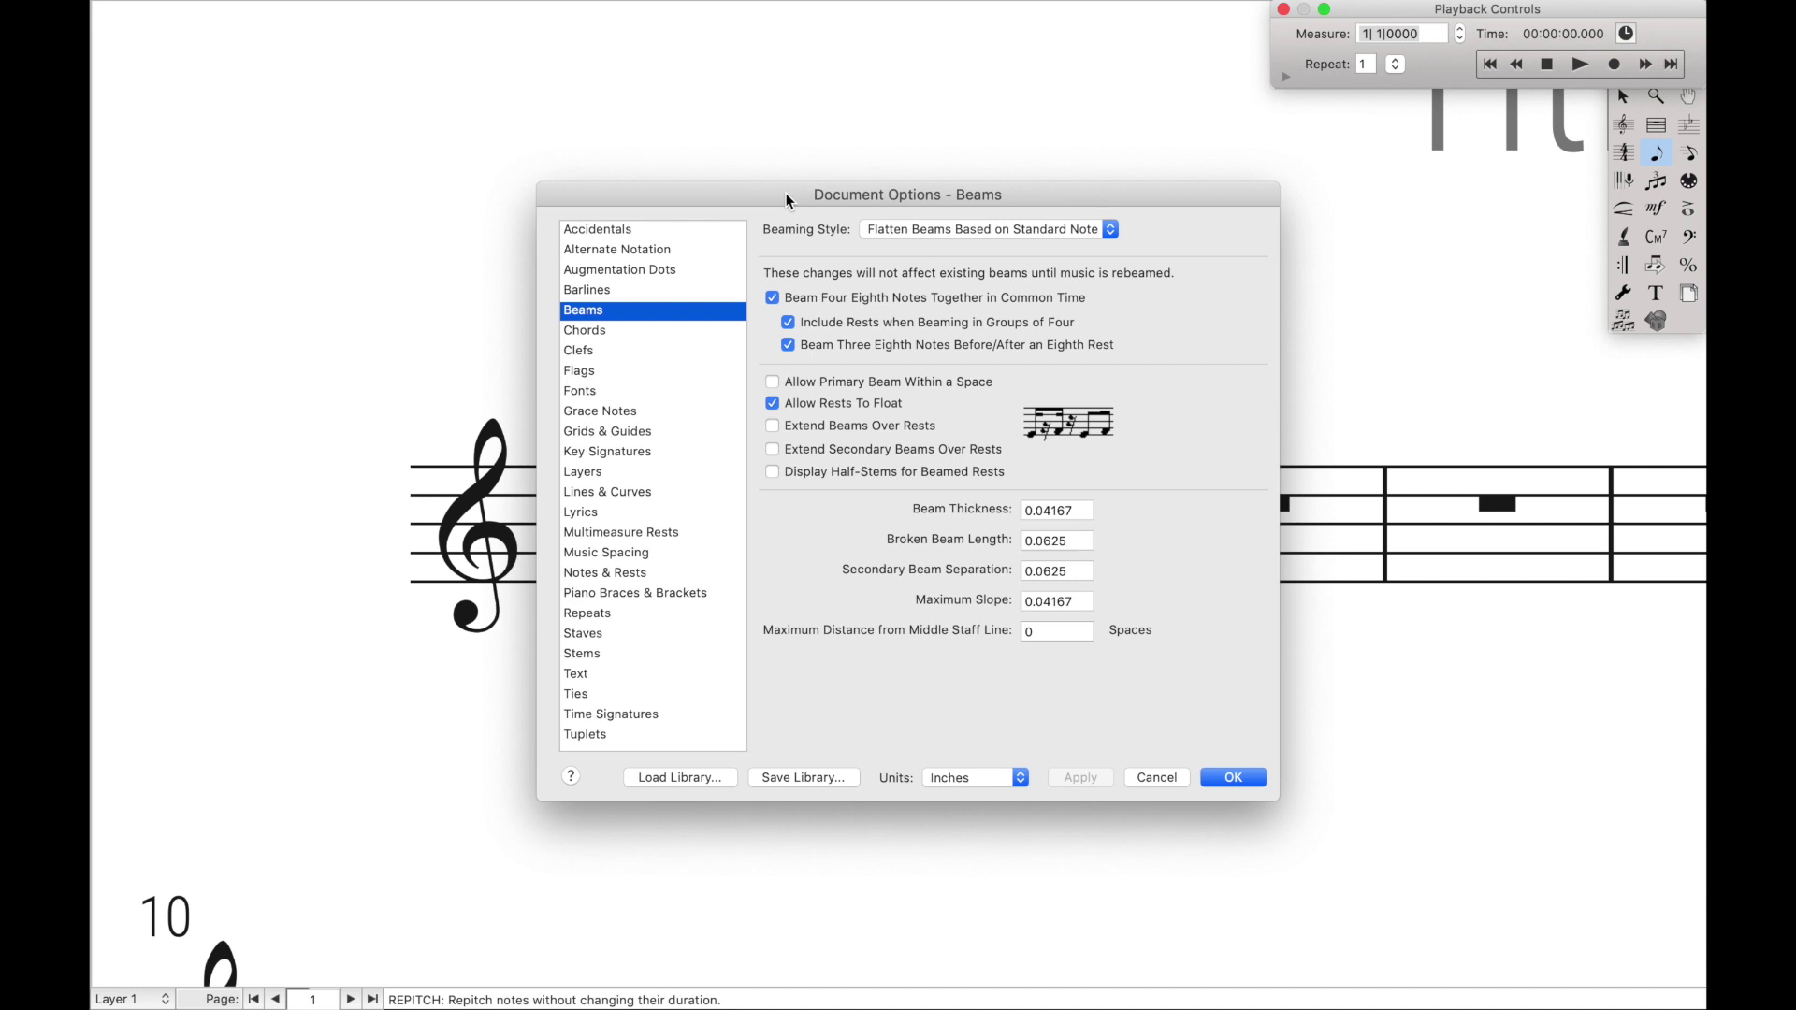
left_click(821, 343)
left_click(1066, 794)
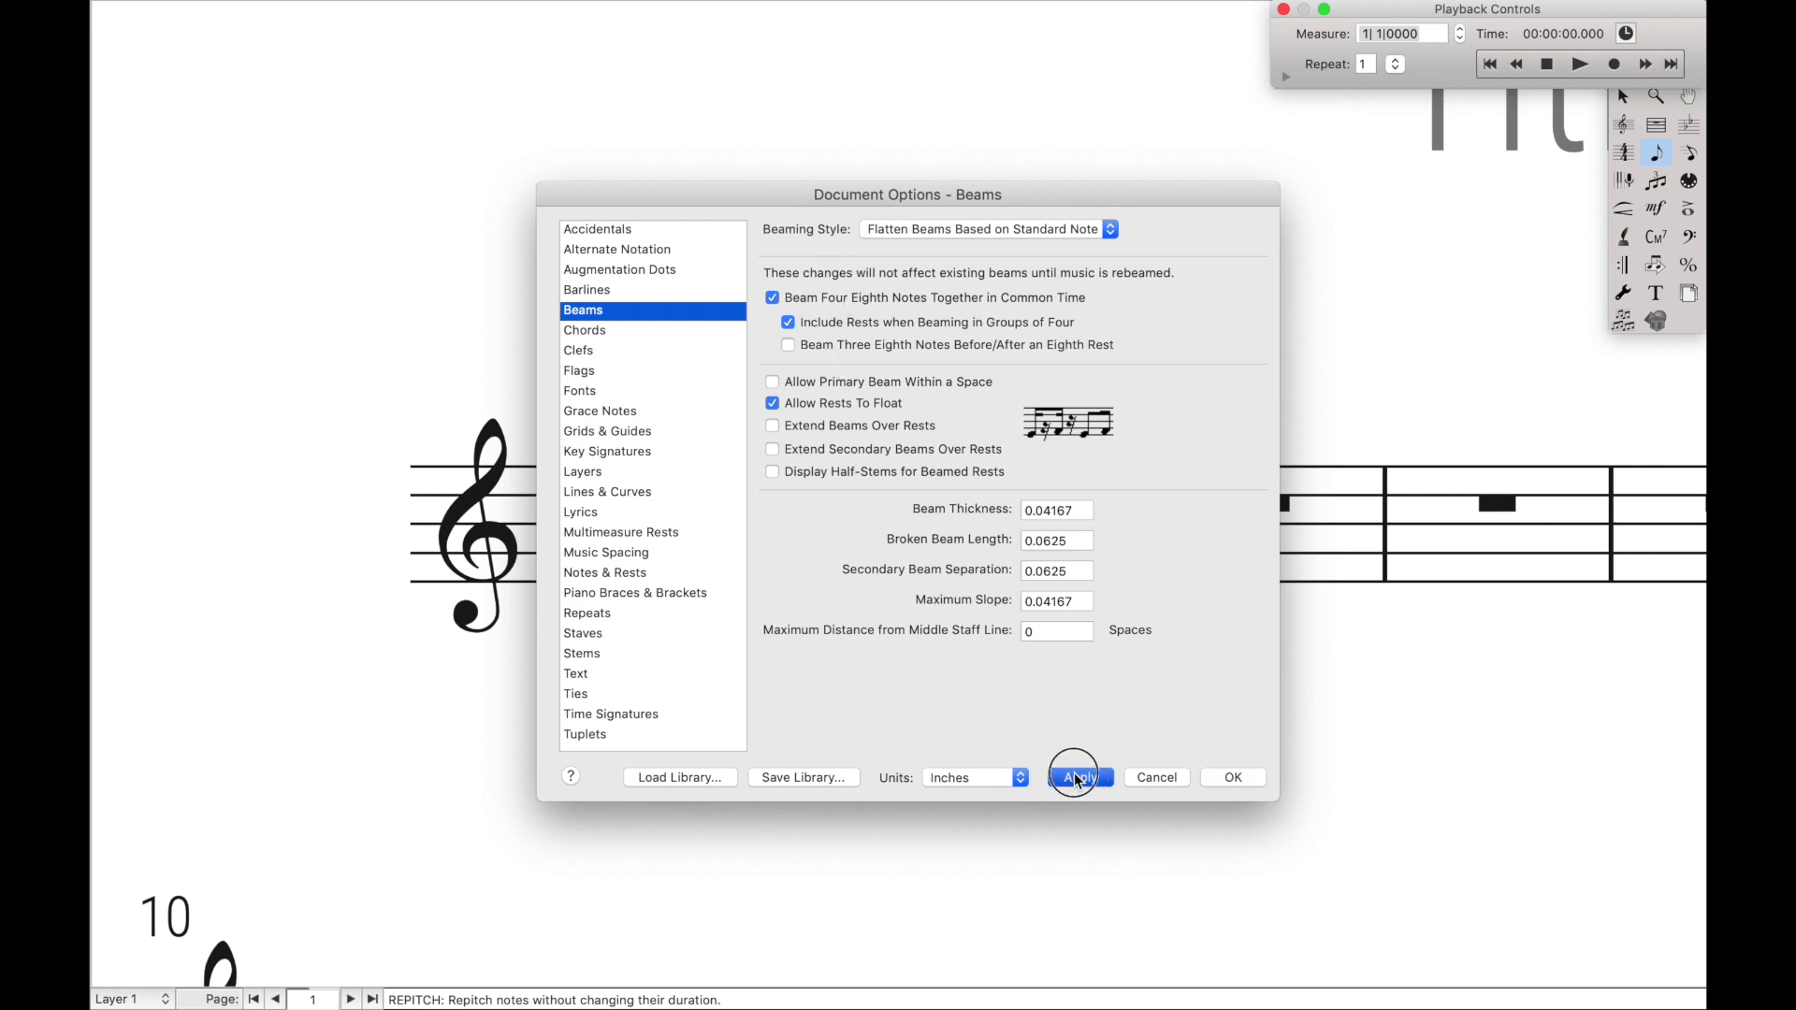
- Add an eighth rest after measure 2's three eighths, letting a half rest complete the bar
left_click(1233, 777)
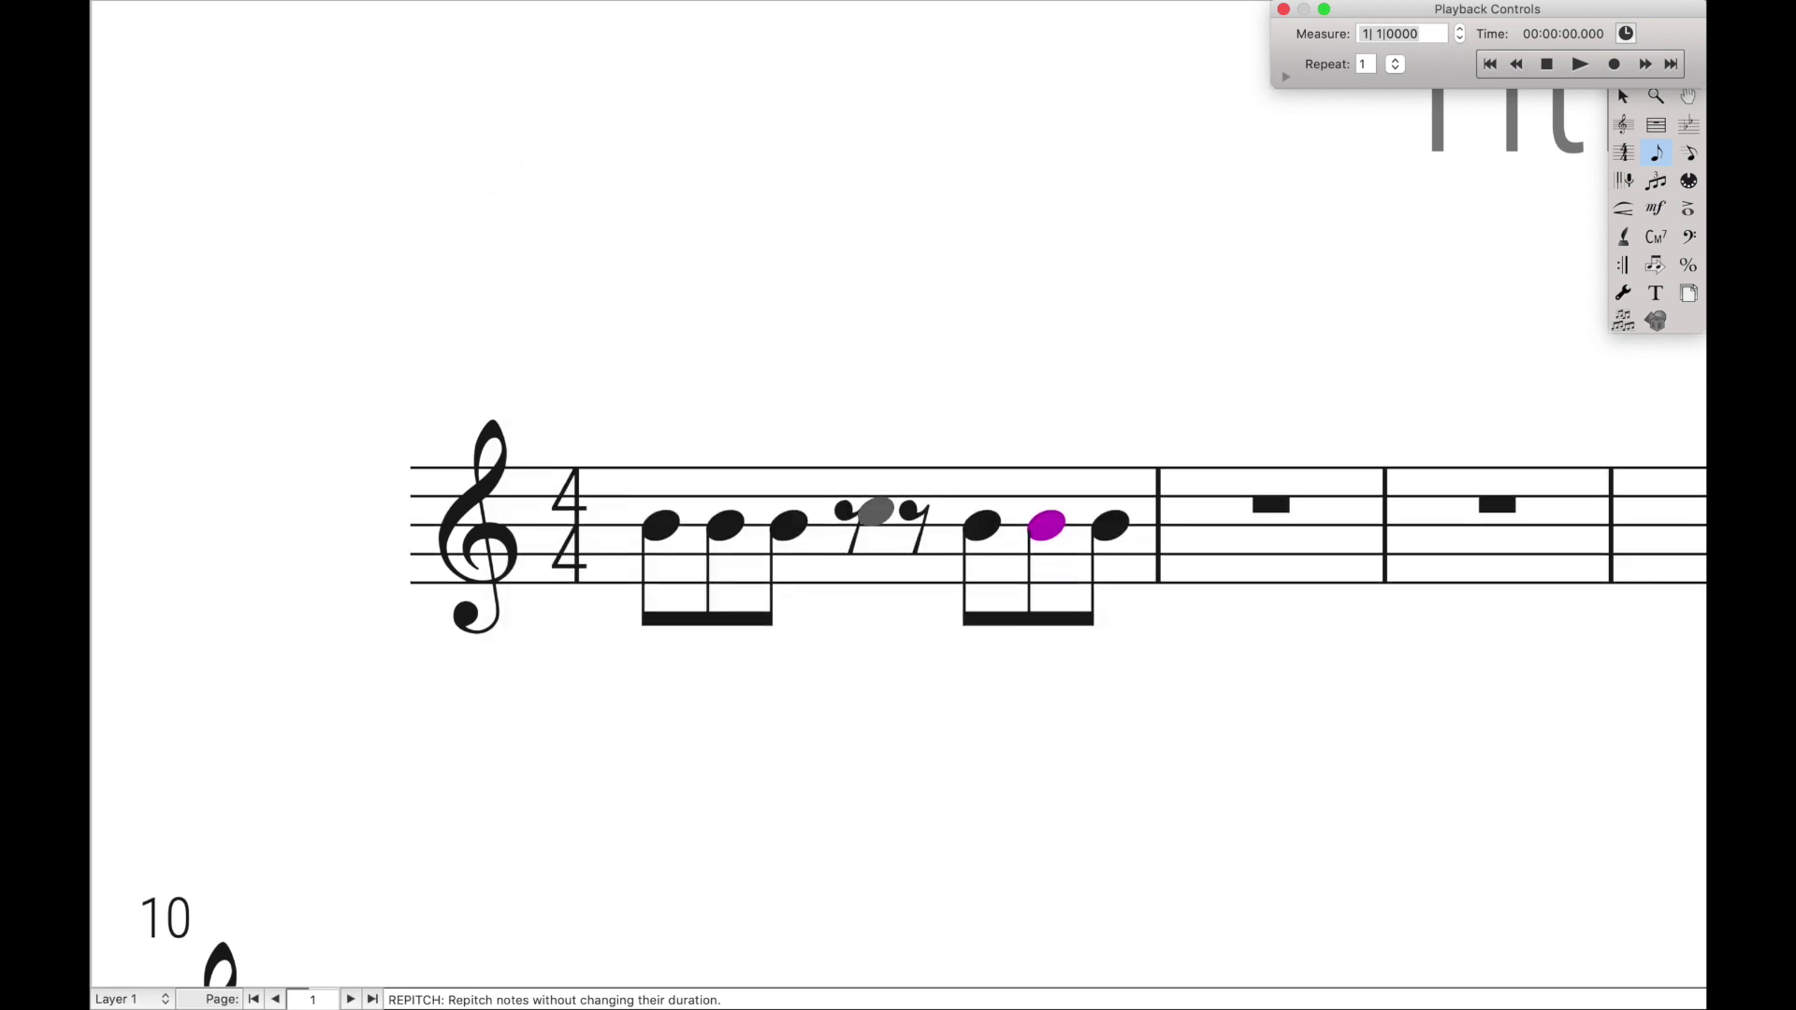
key("Escape")
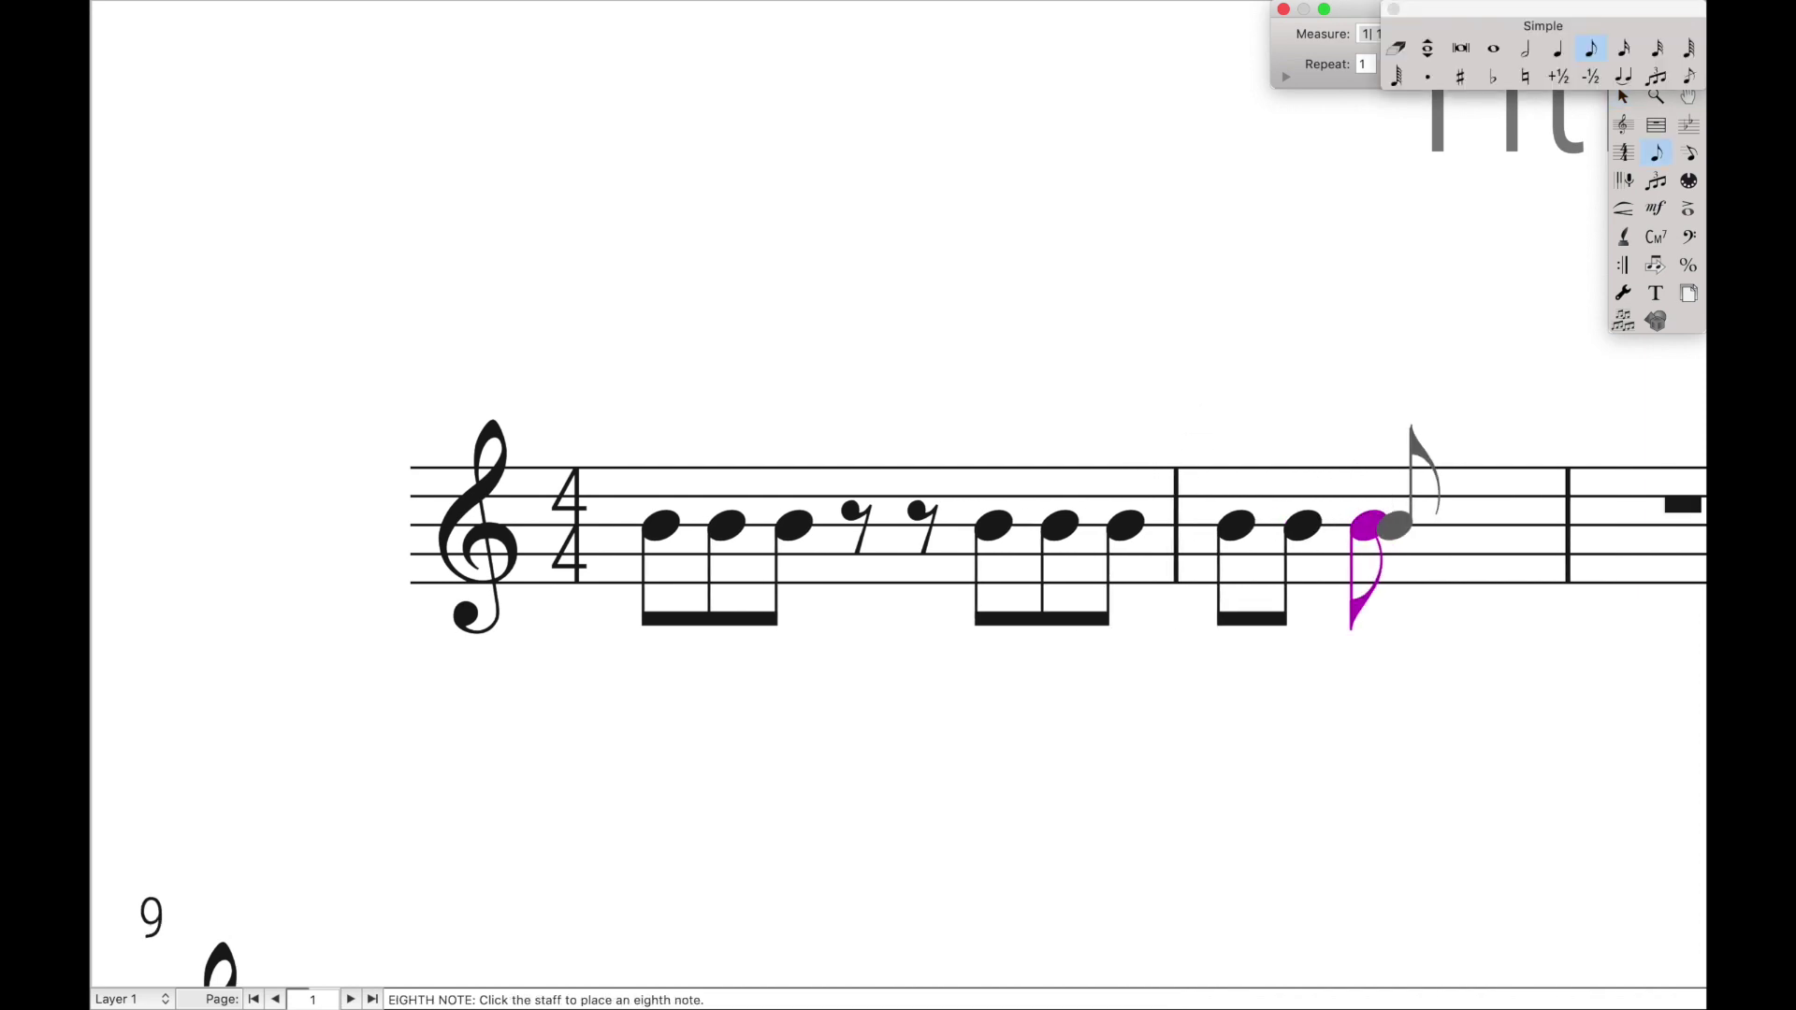
left_click(1418, 529)
key("r")
key("Escape")
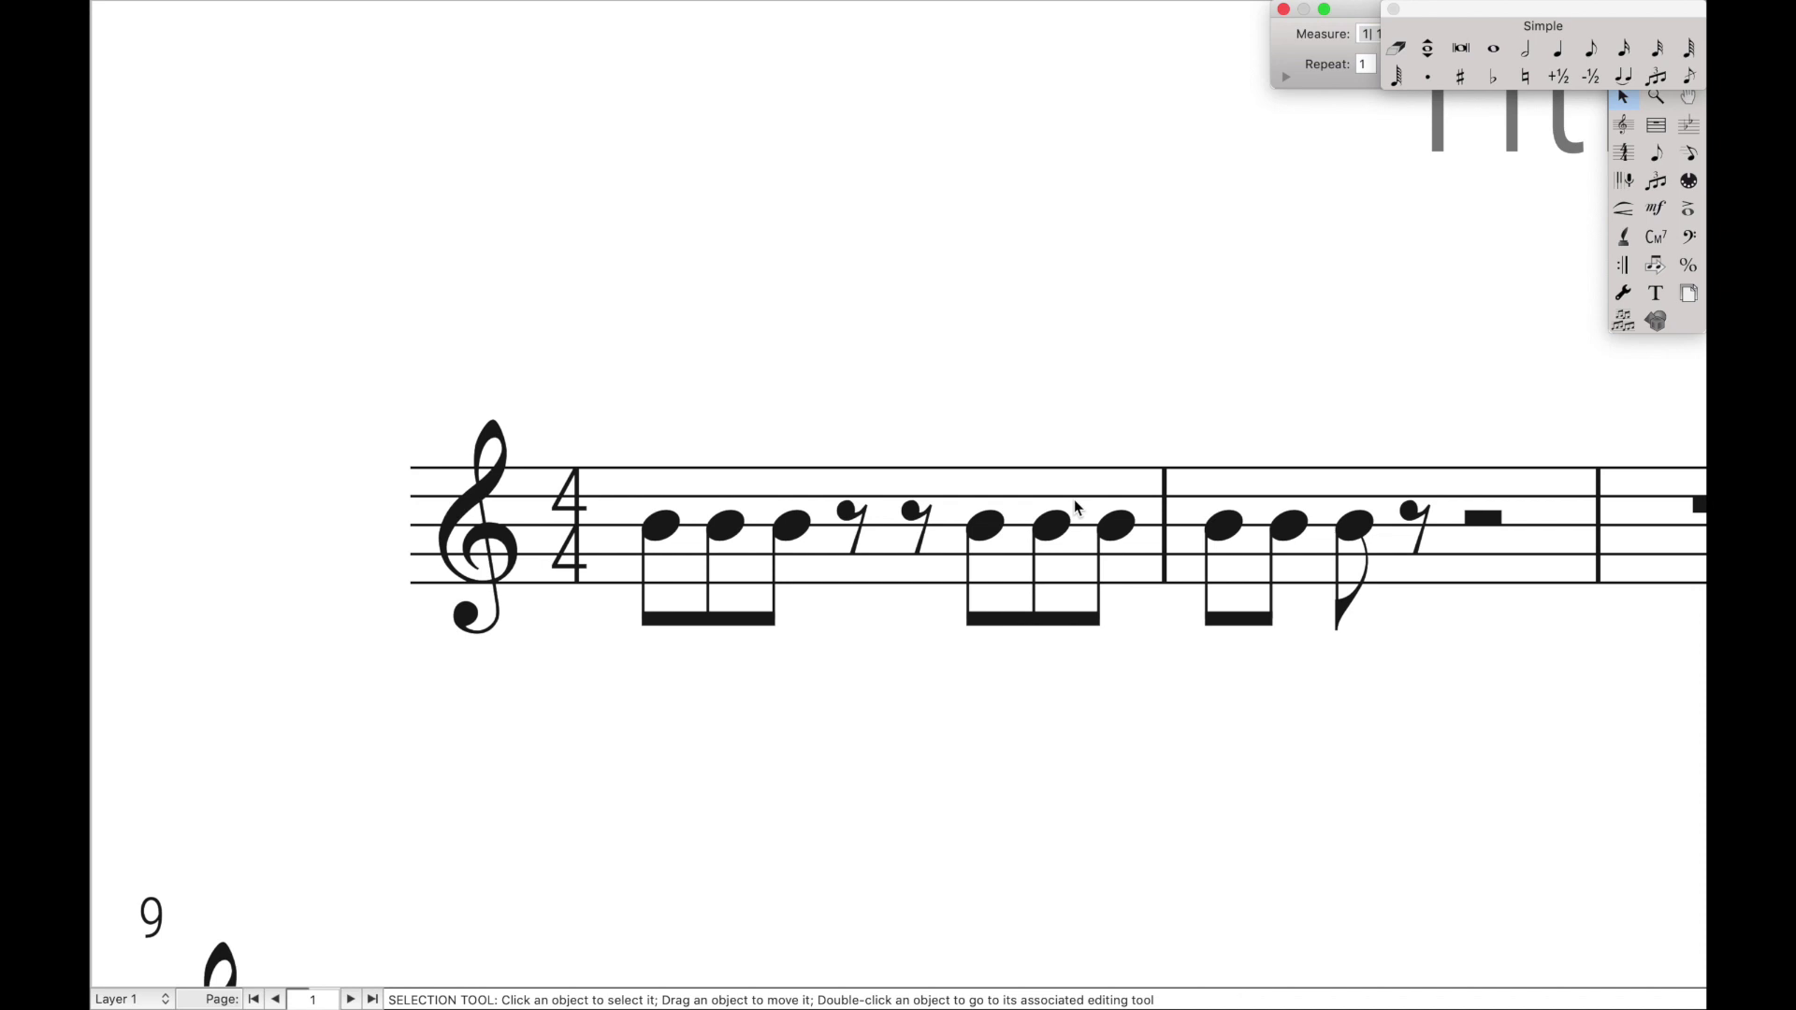
- Rebeam measure 1 with Utilities > Rebeam > Rebeam Music, then deselect it
left_click(1007, 474)
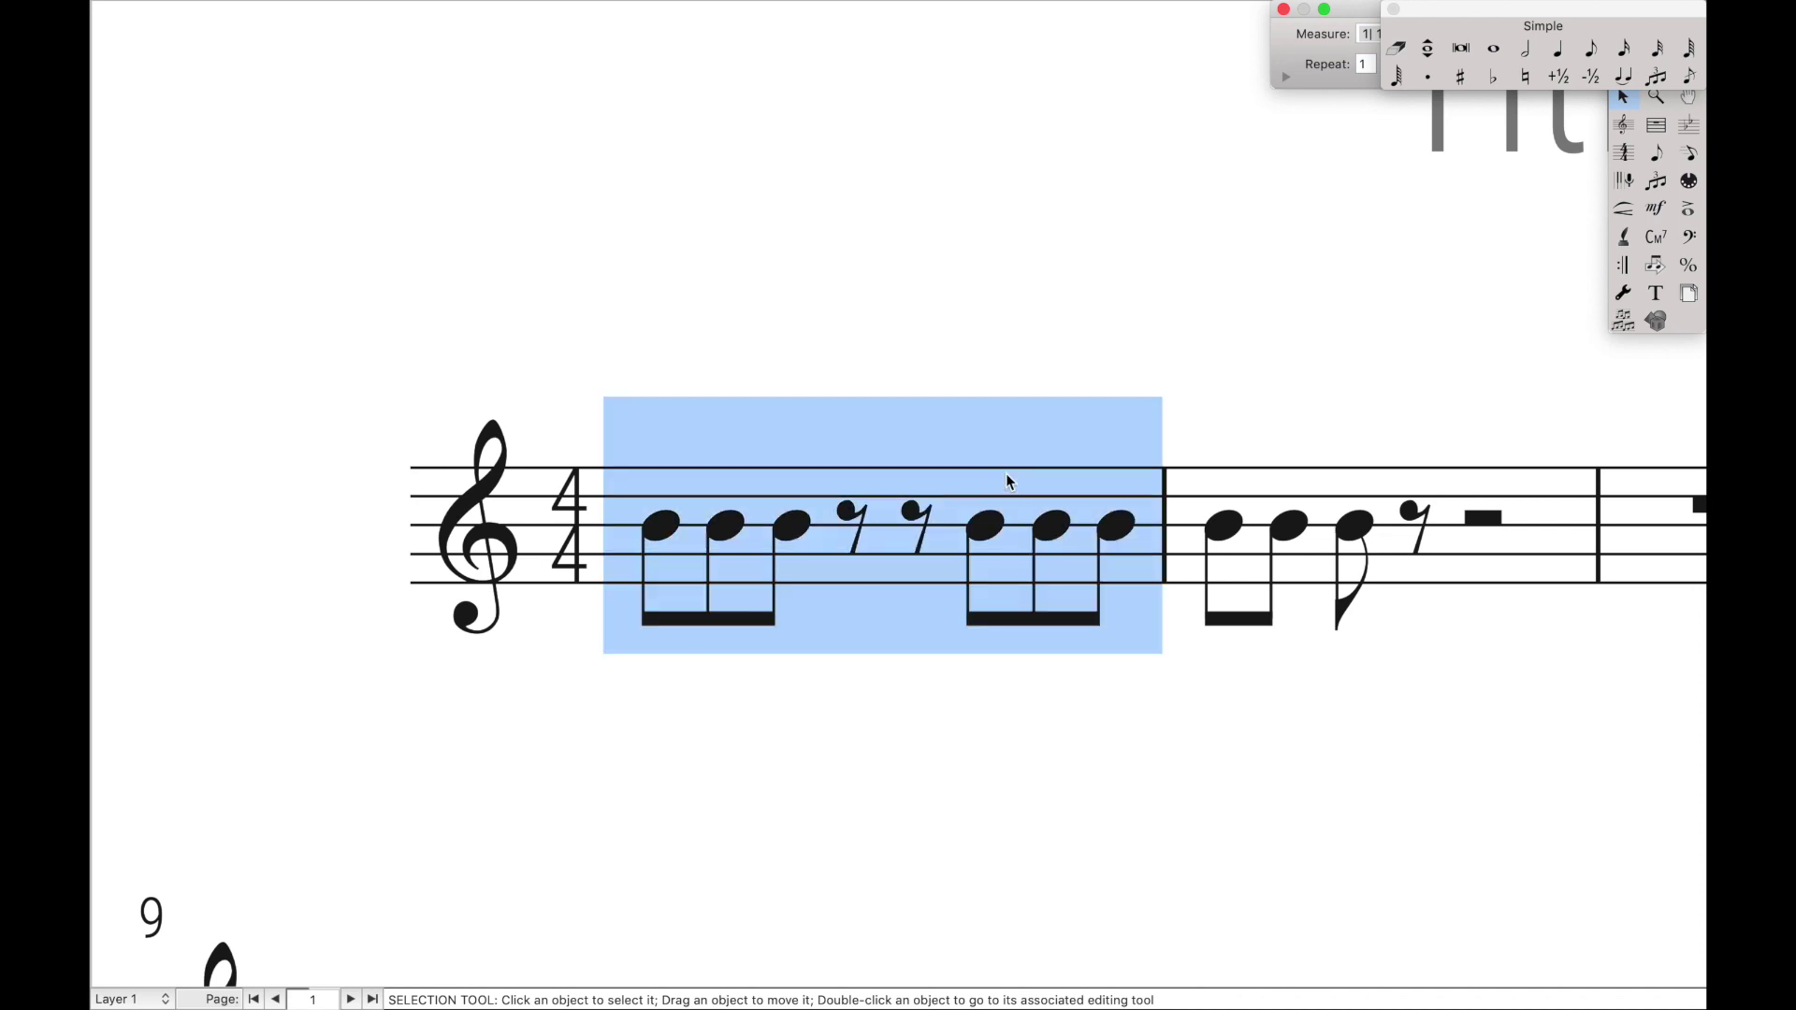
left_click(372, 11)
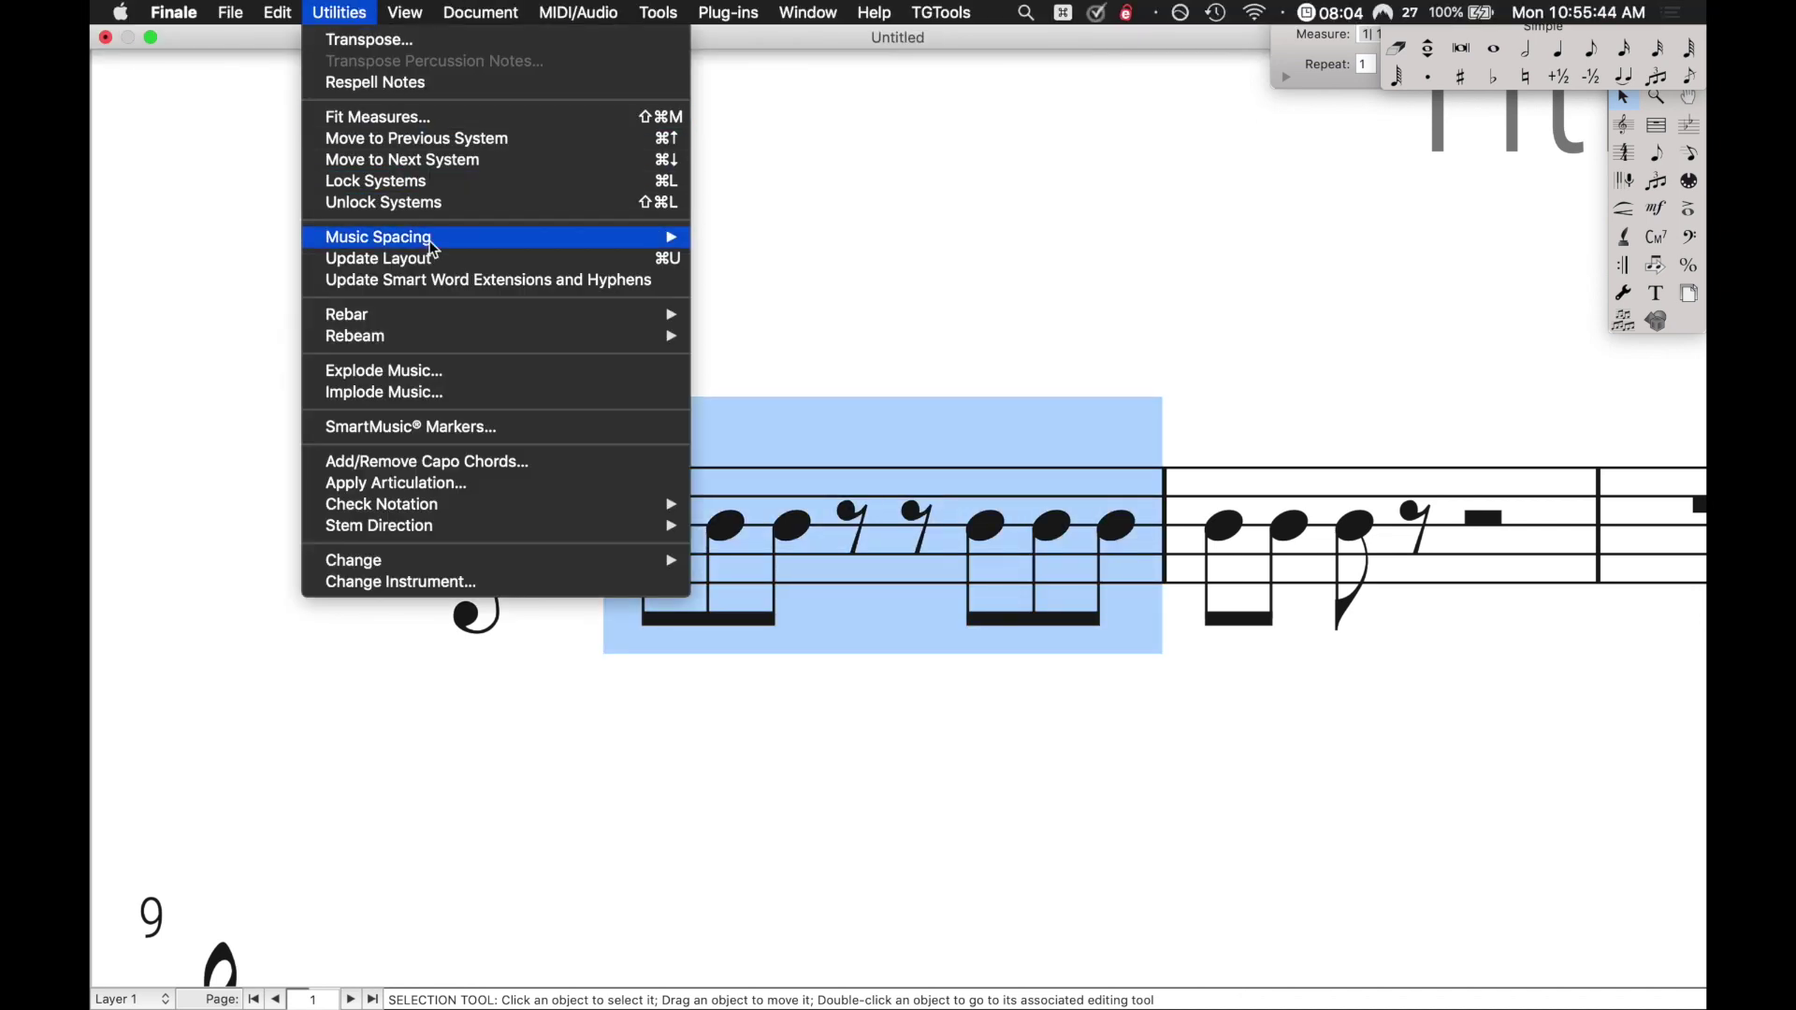
mouse_move(425, 346)
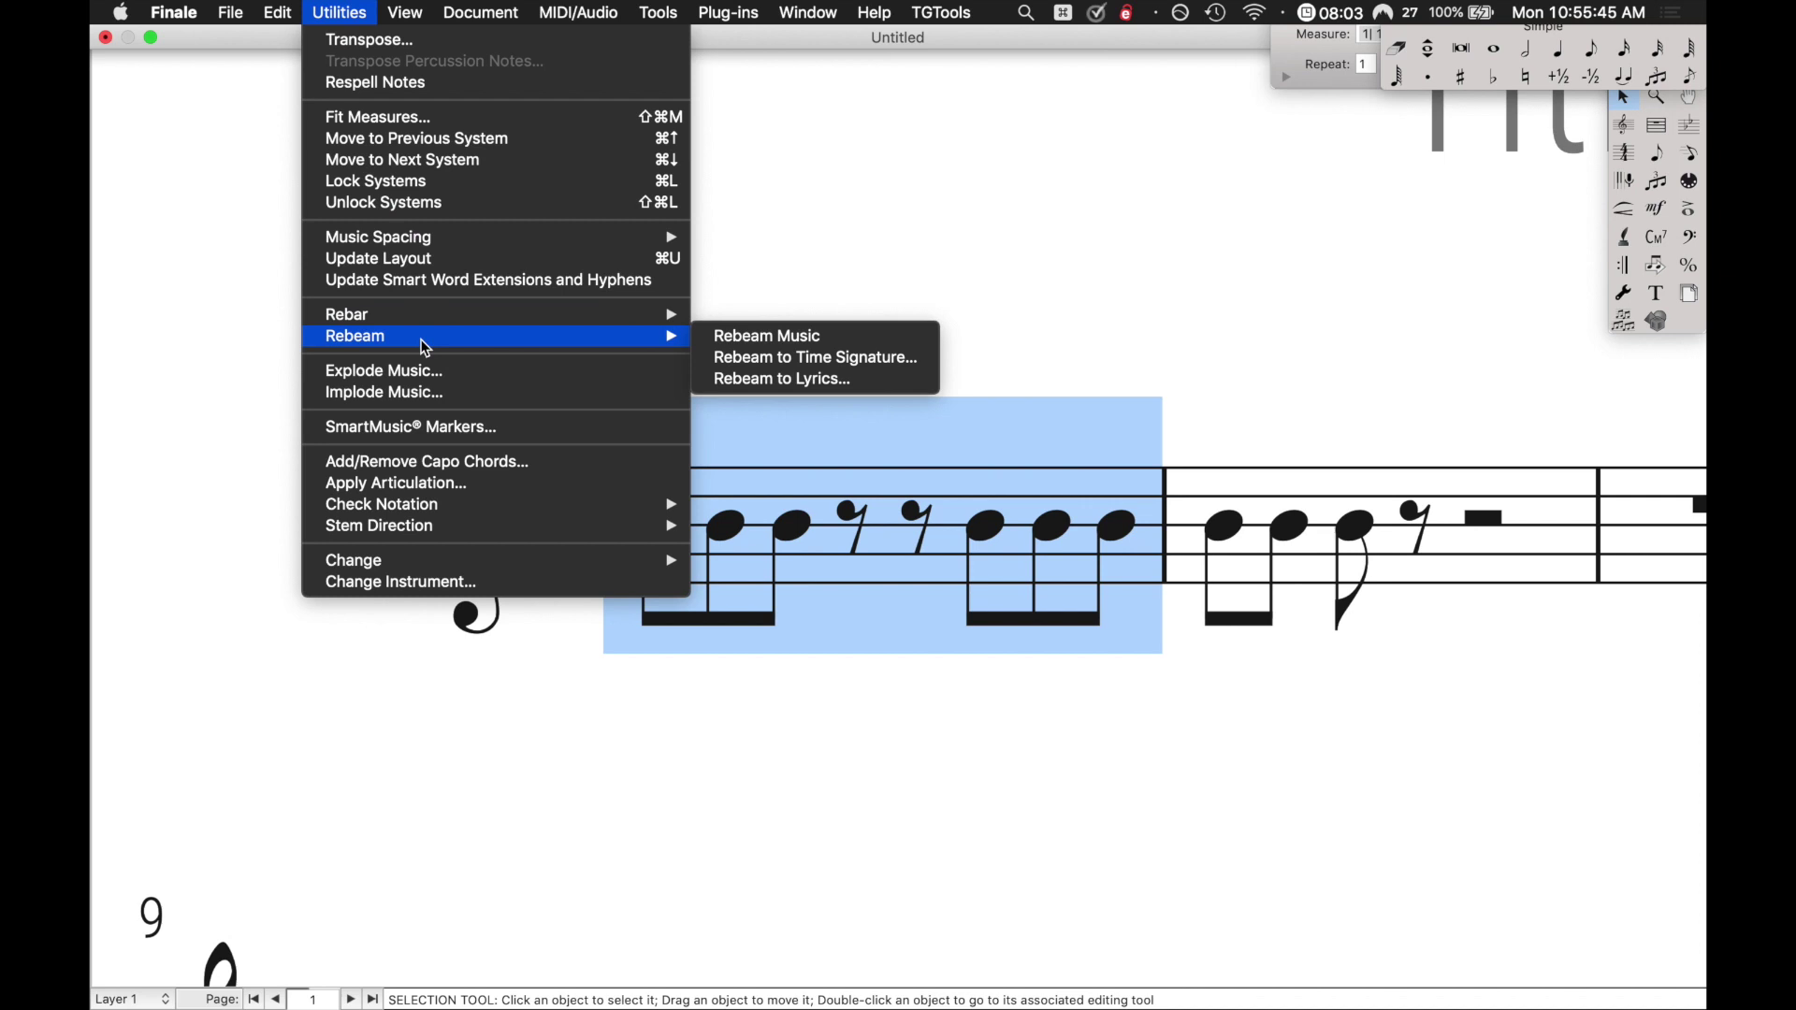
left_click(810, 329)
left_click(811, 329)
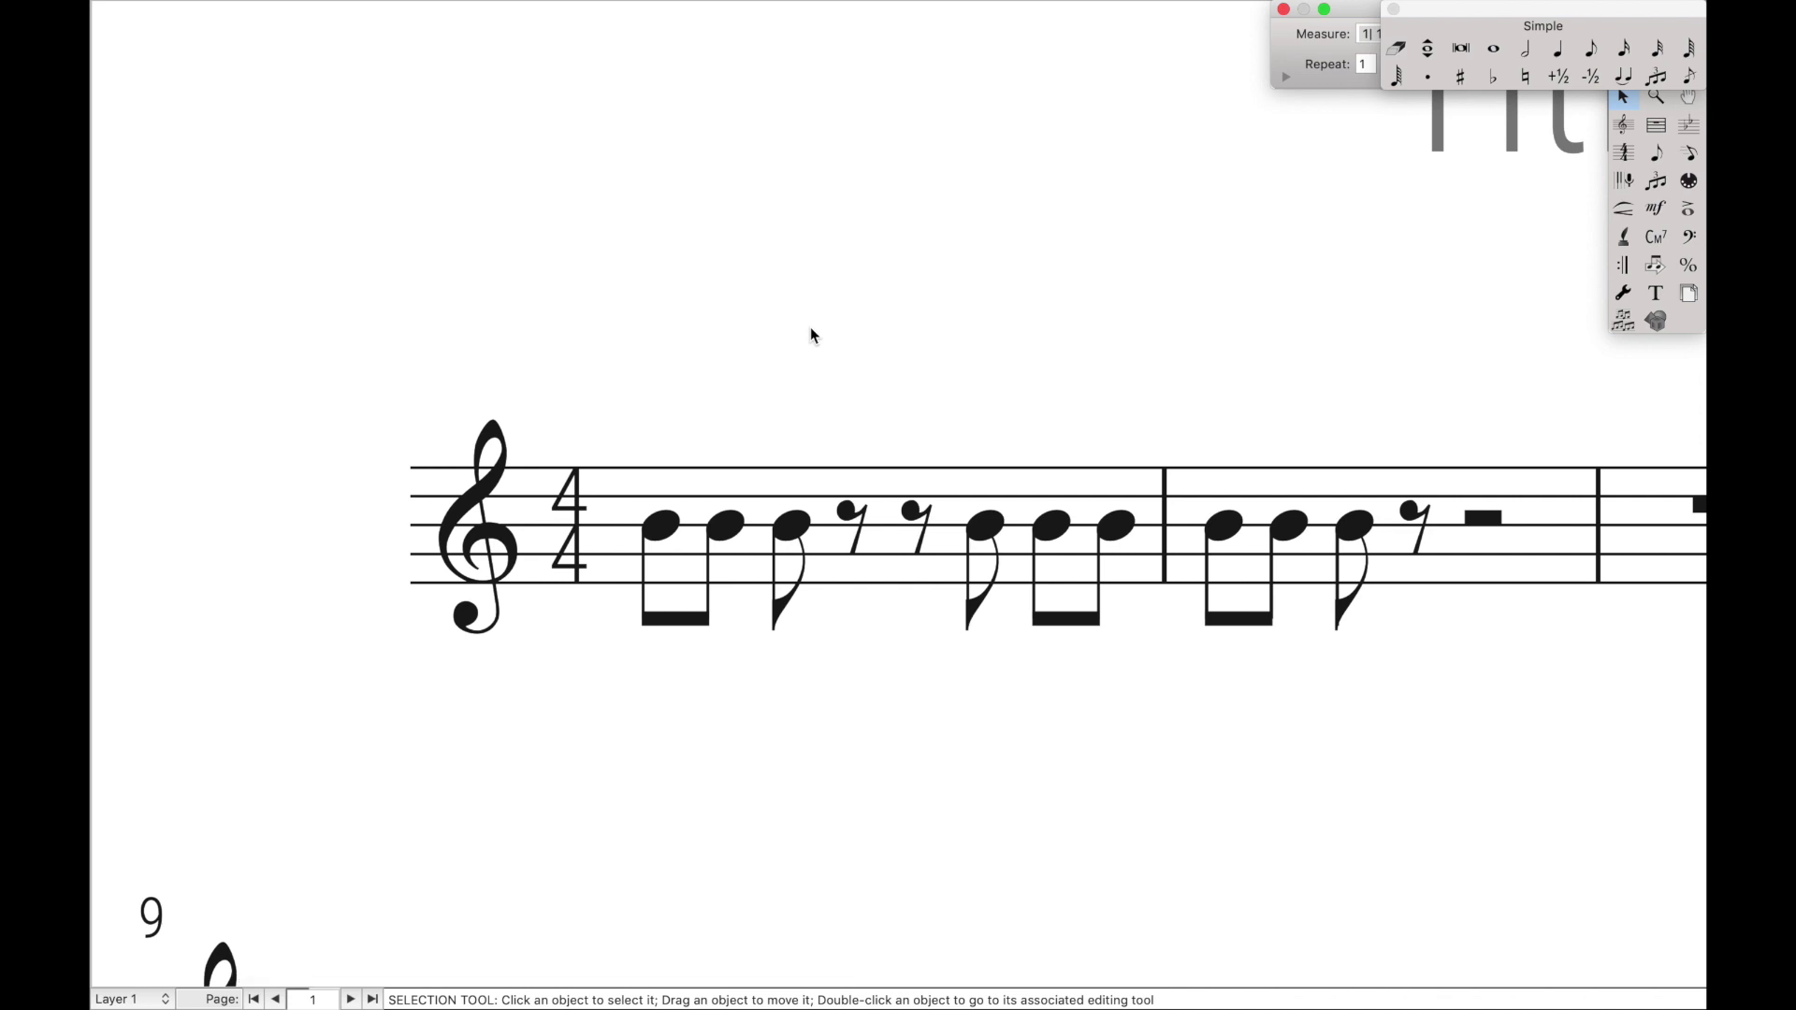
- Check the Beams settings, then enter two eighths, an eighth rest and an eighth in measure 3
scroll(812, 335, "right", 10)
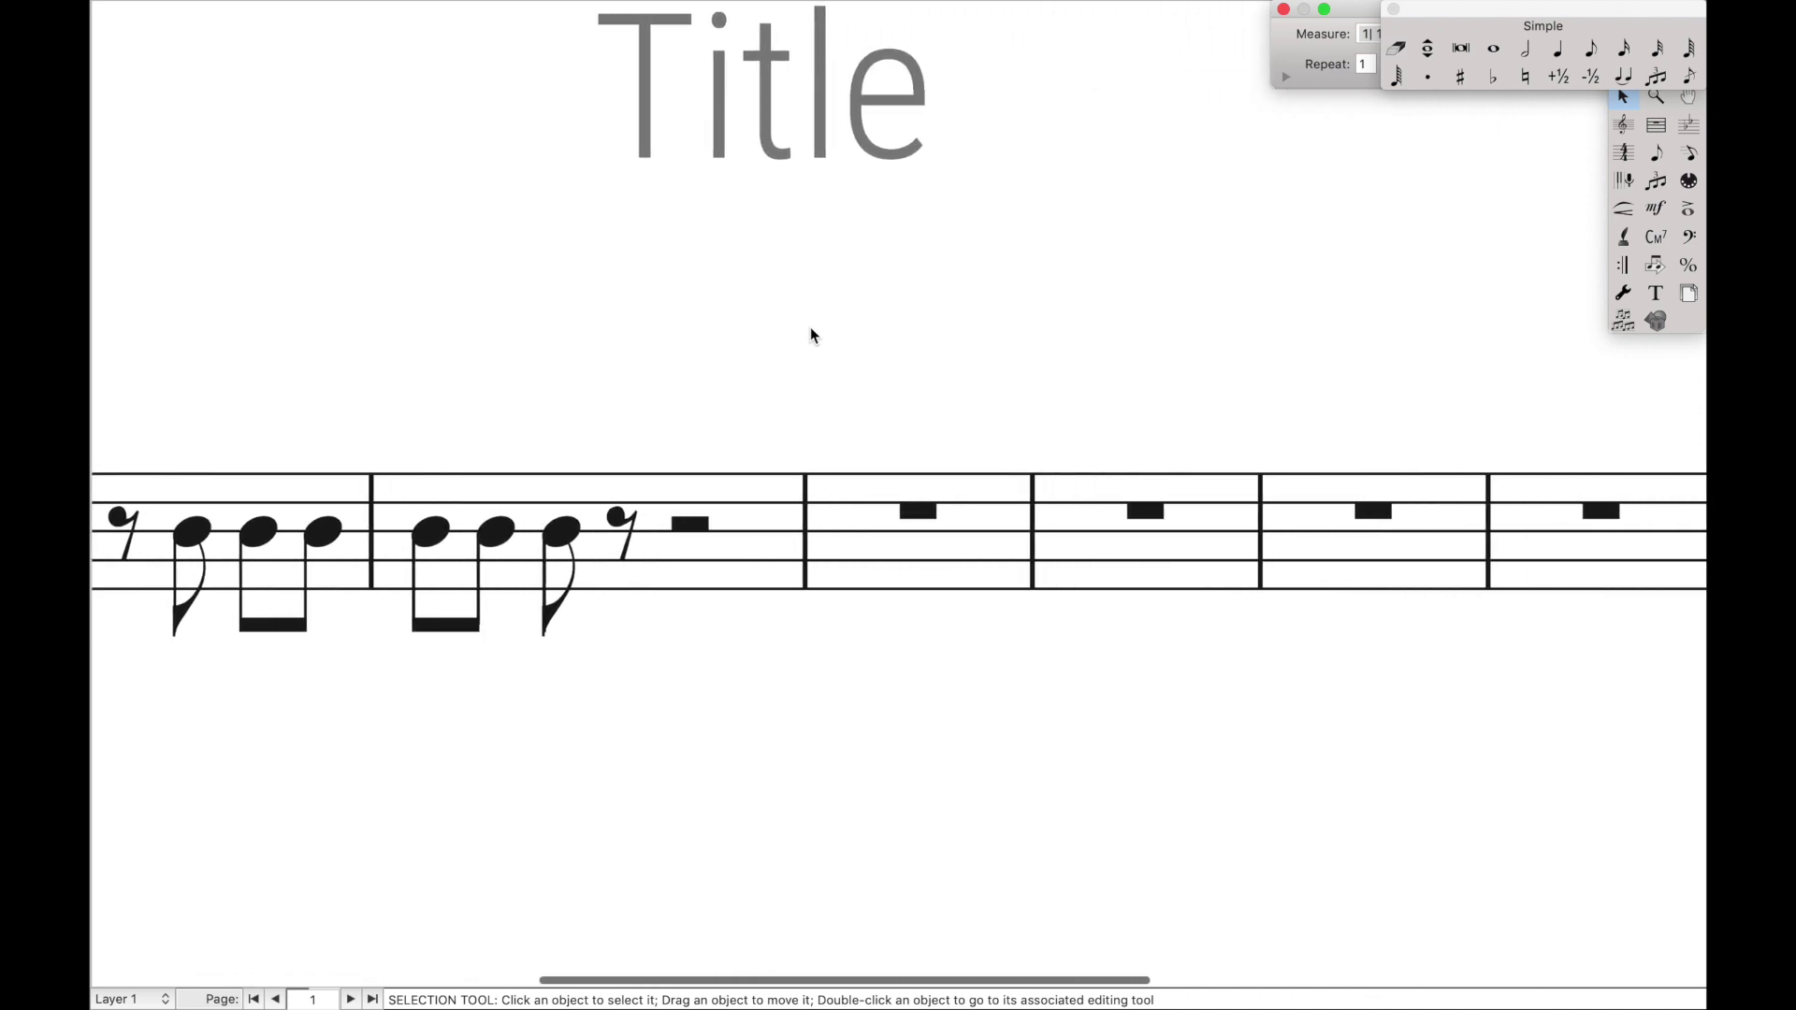
key("super+alt+a")
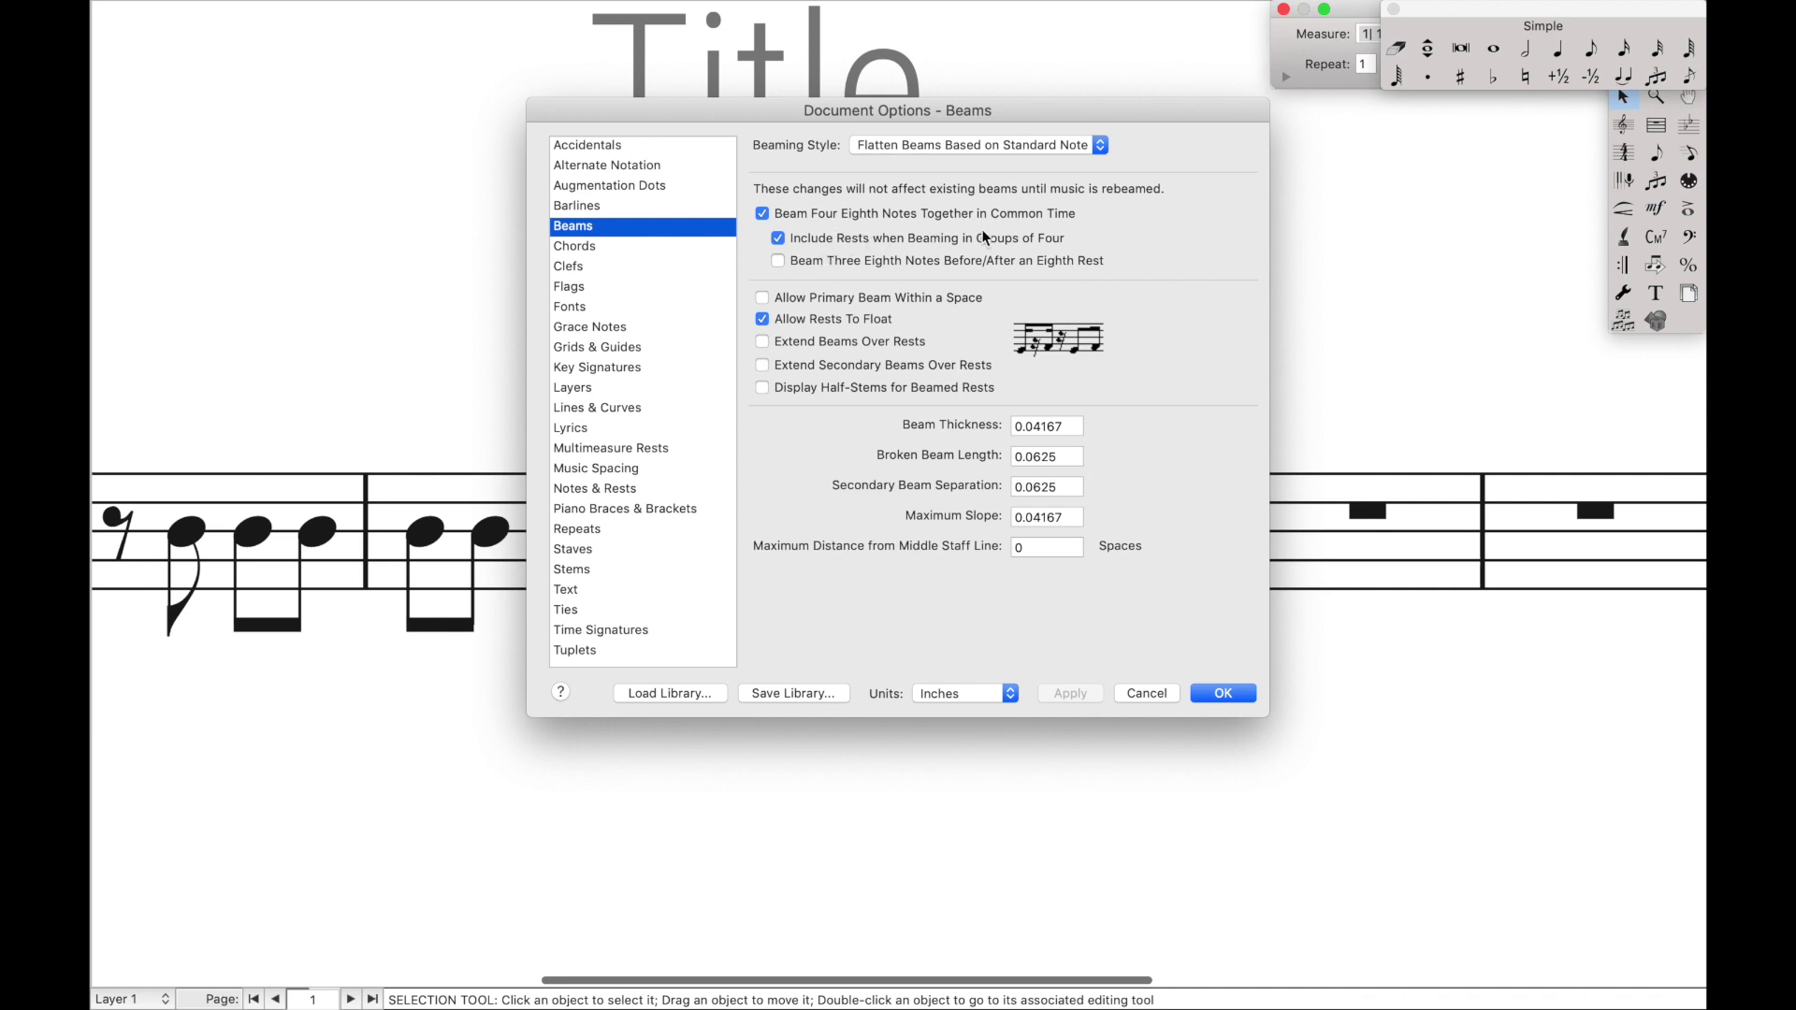
left_click(1229, 696)
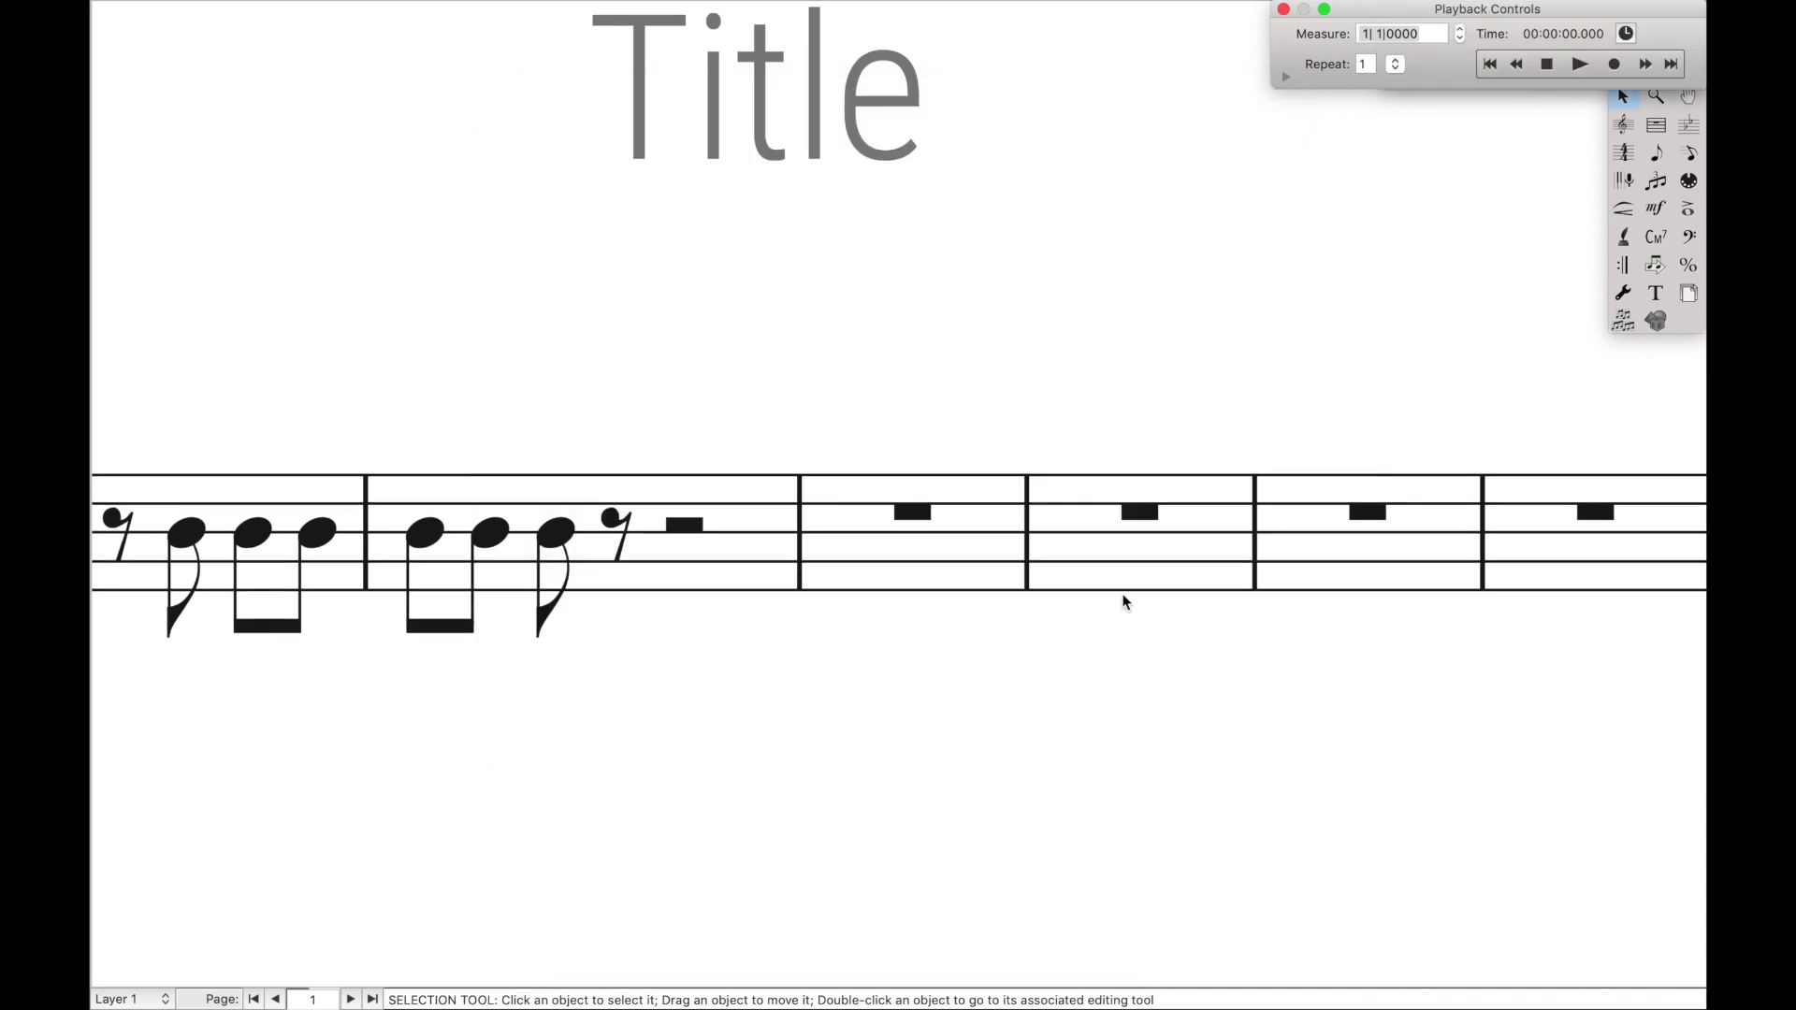
key("super+1")
left_click(870, 535)
left_click(921, 535)
left_click(977, 535)
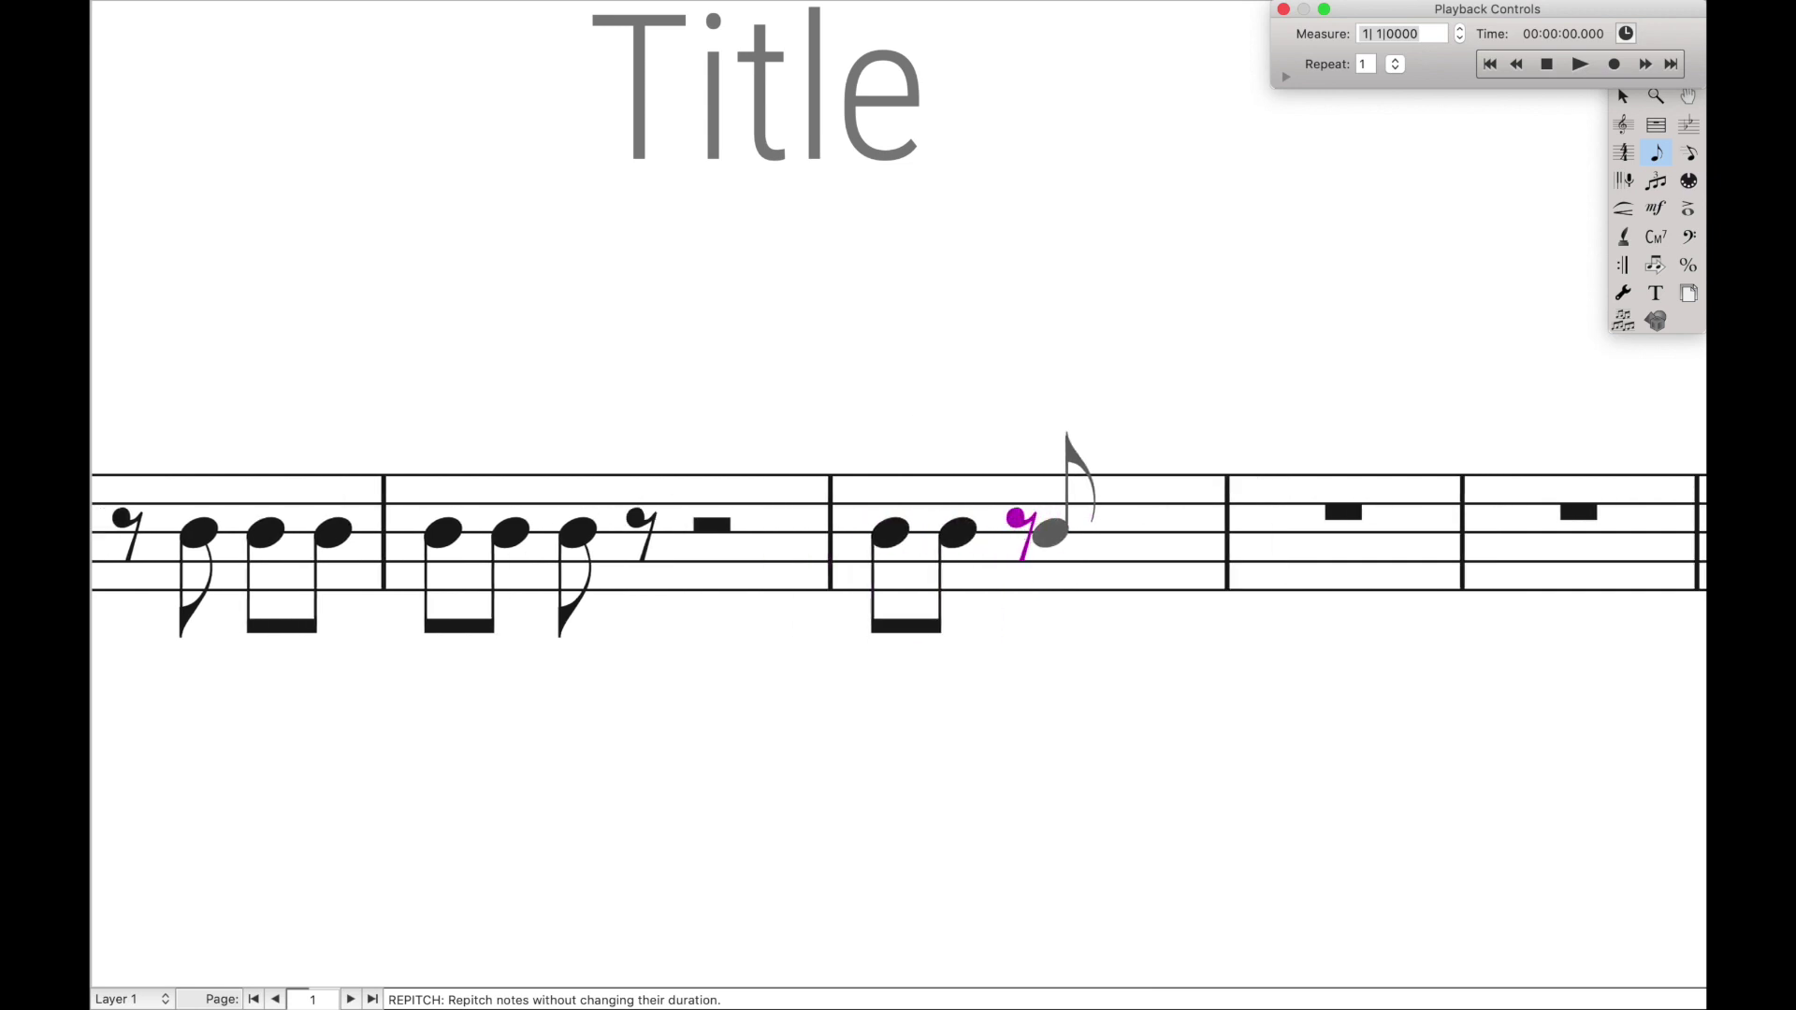
left_click(1057, 533)
key("Escape")
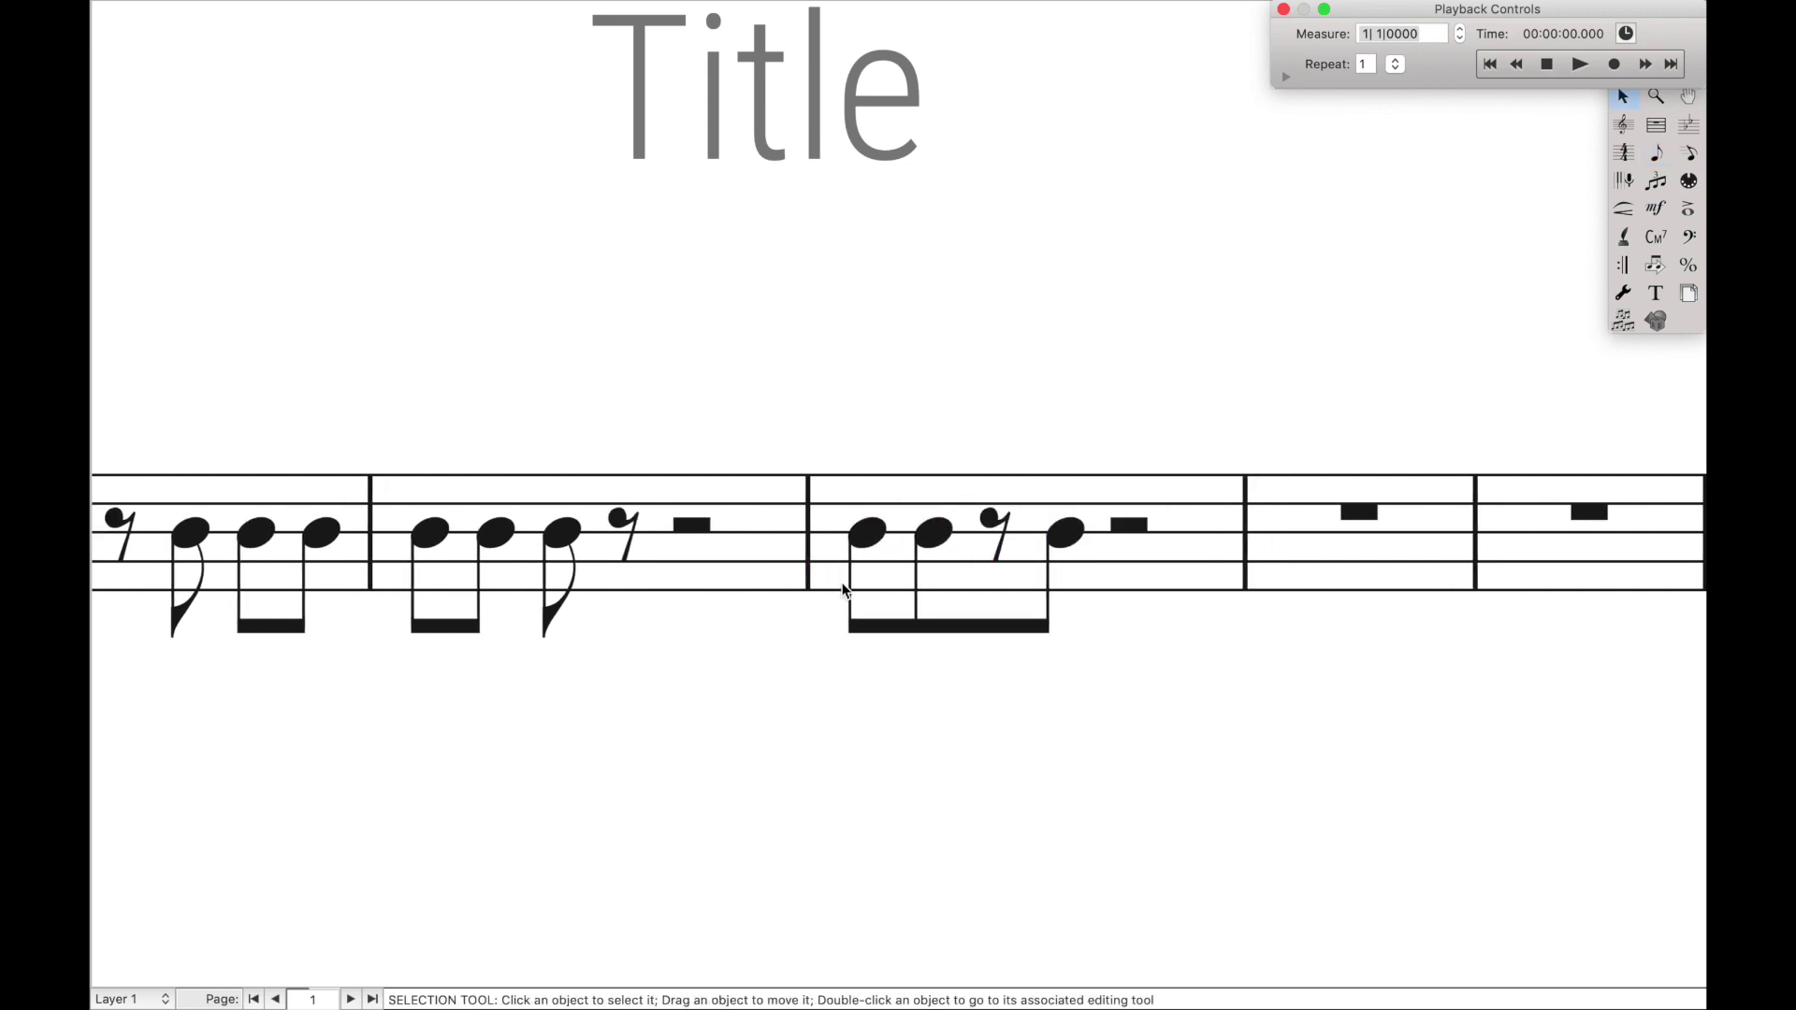
- Unbeam measure 3's last eighth so it carries its own flag, then reopen the Beams options
double_click(1087, 544)
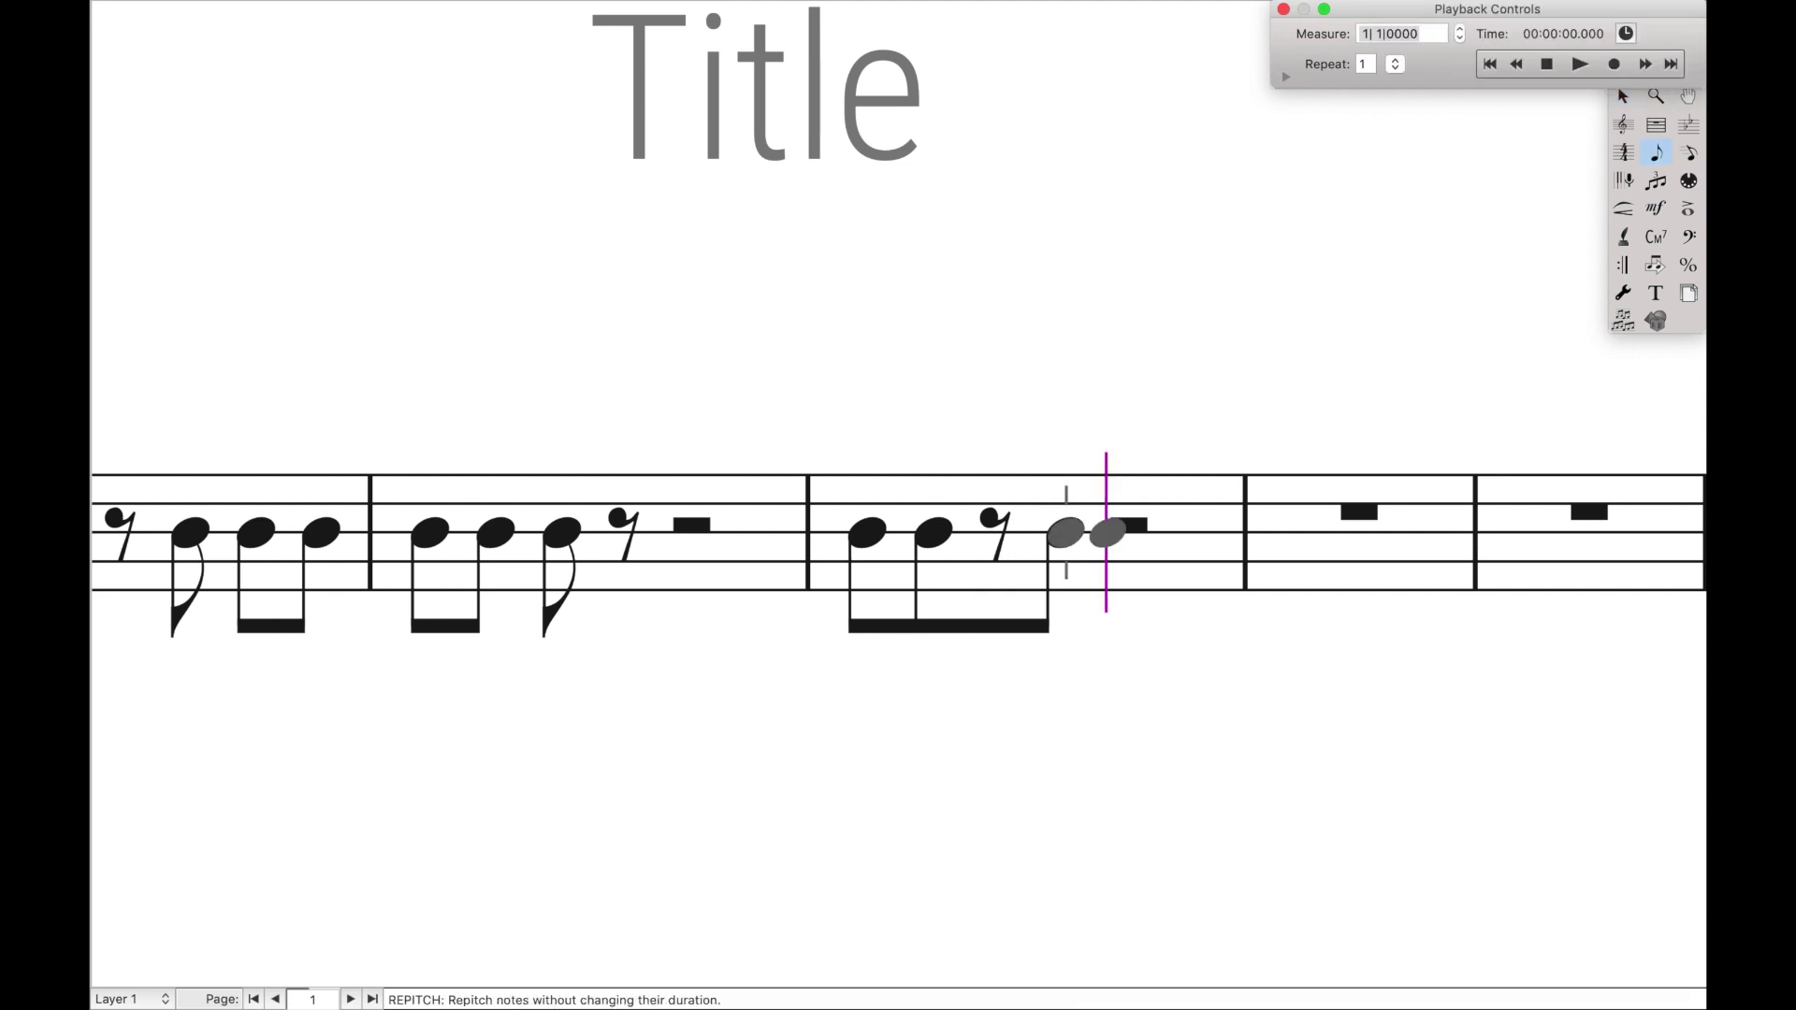
key("slash")
key("Escape")
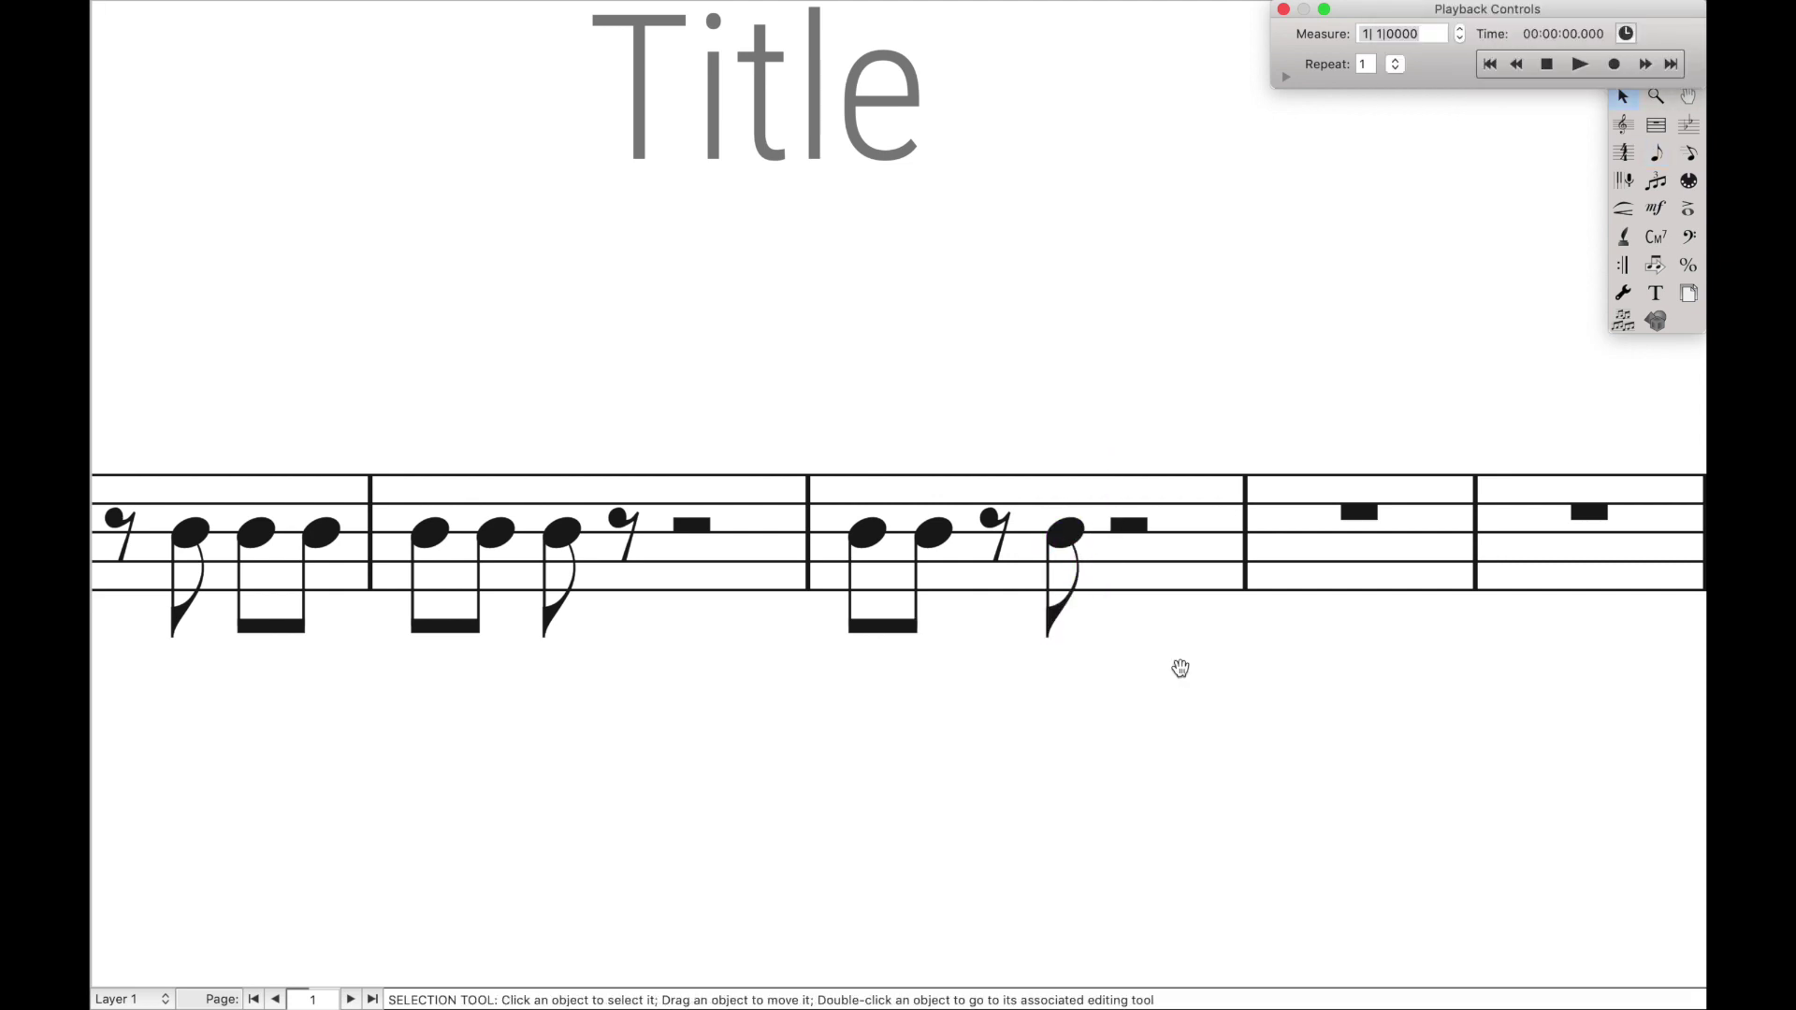
key("super+alt+a")
- Uncheck Include Rests when Beaming in Groups of Four, apply it and close the dialog
left_click(875, 242)
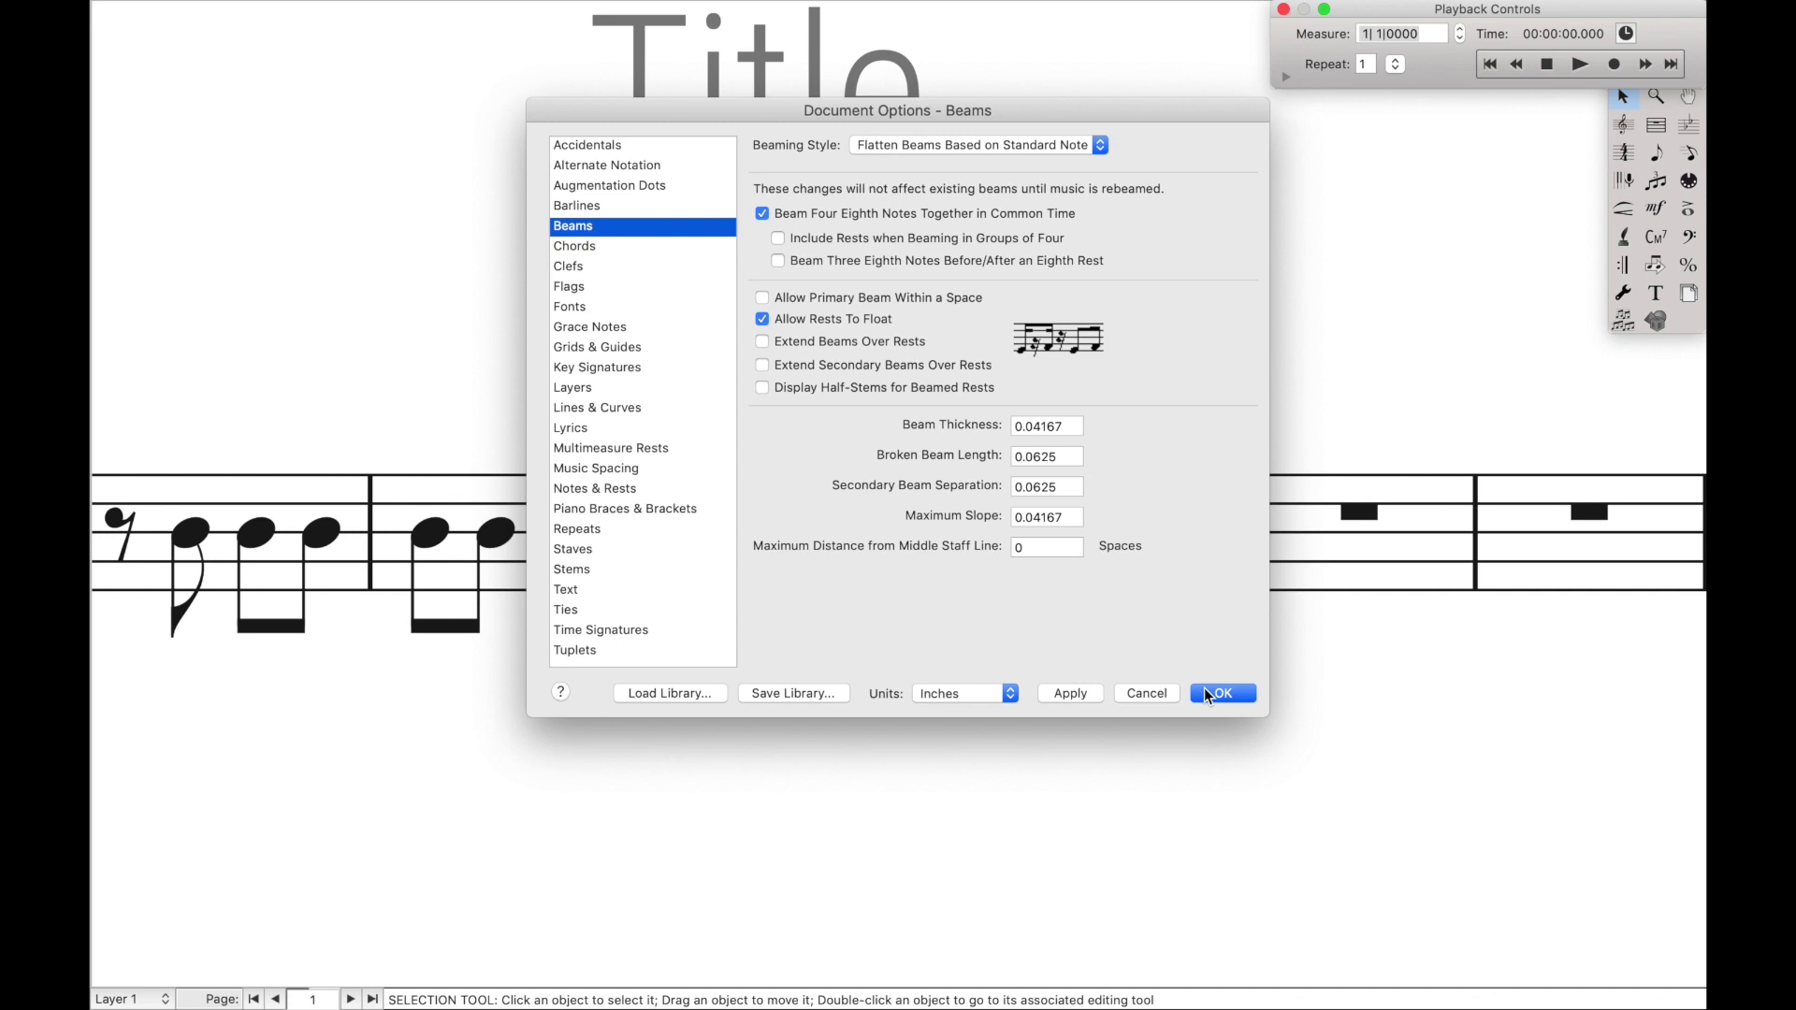
left_click(1071, 694)
left_click(1240, 694)
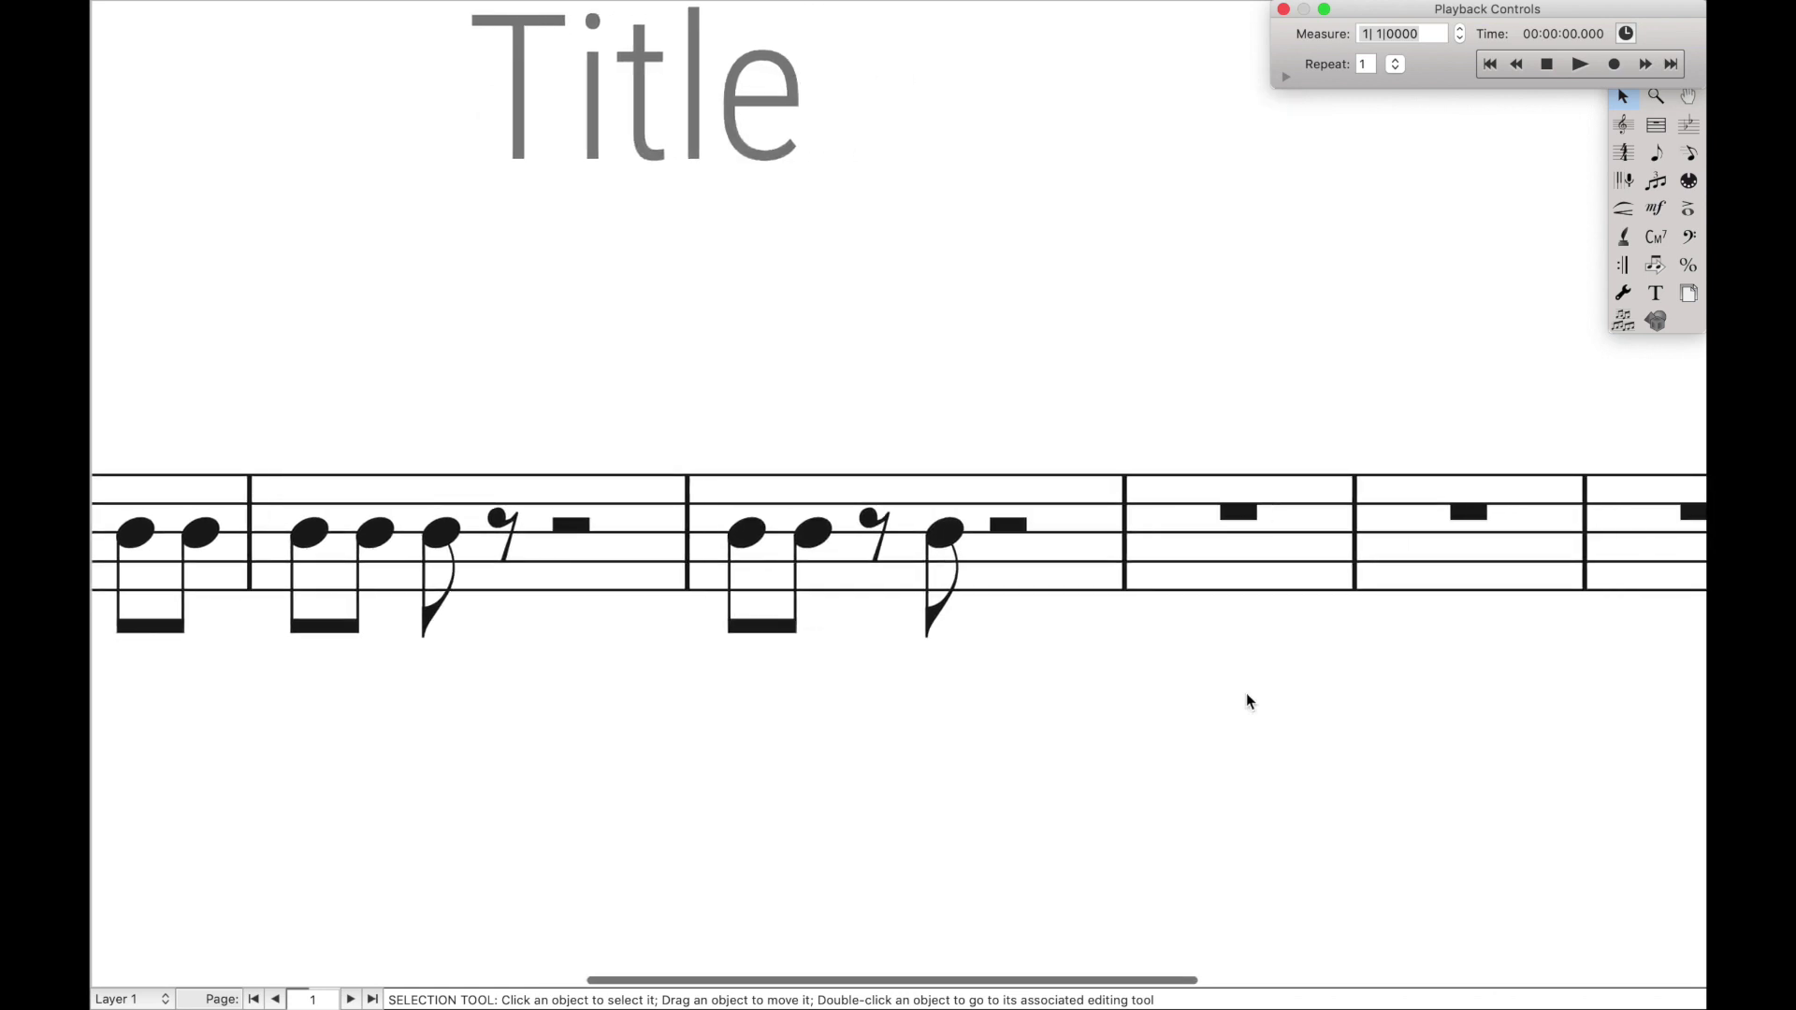
- Enter eight eighth notes in measure 4, beamed as two groups of four
key("super+alt+1")
key("Return")
key("Return")
key("Return")
key("Return")
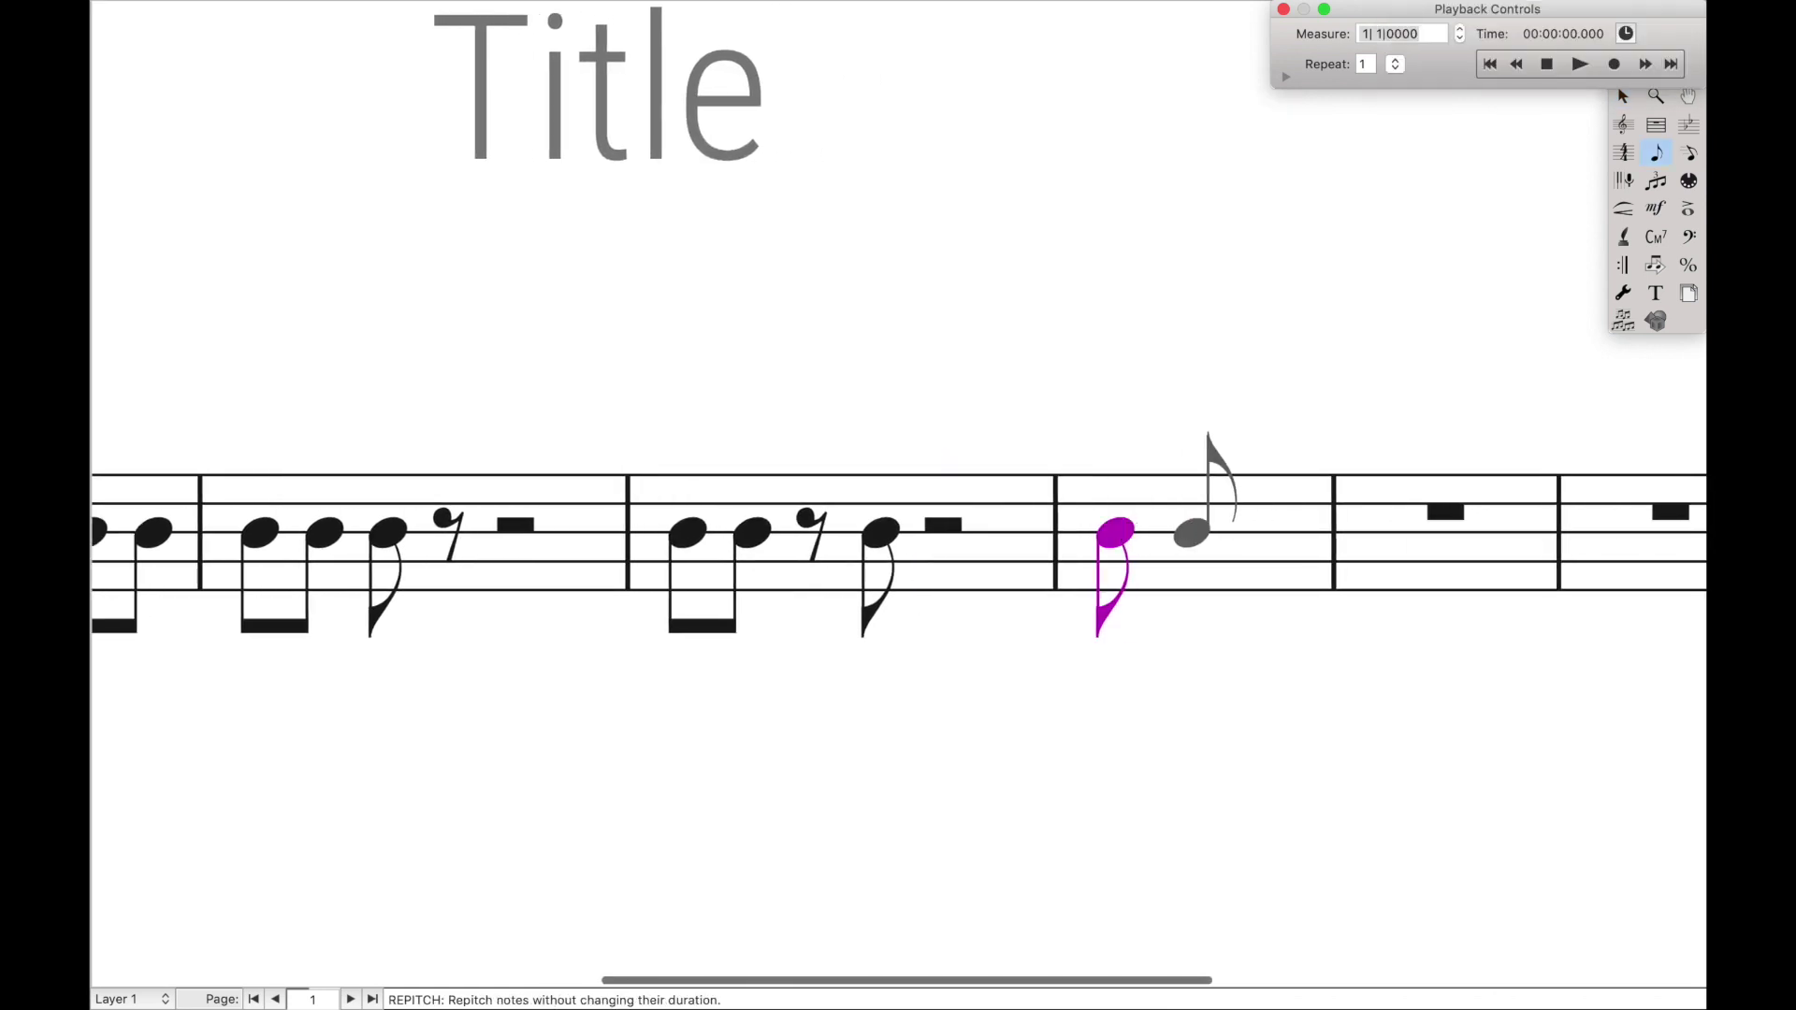
key("Escape")
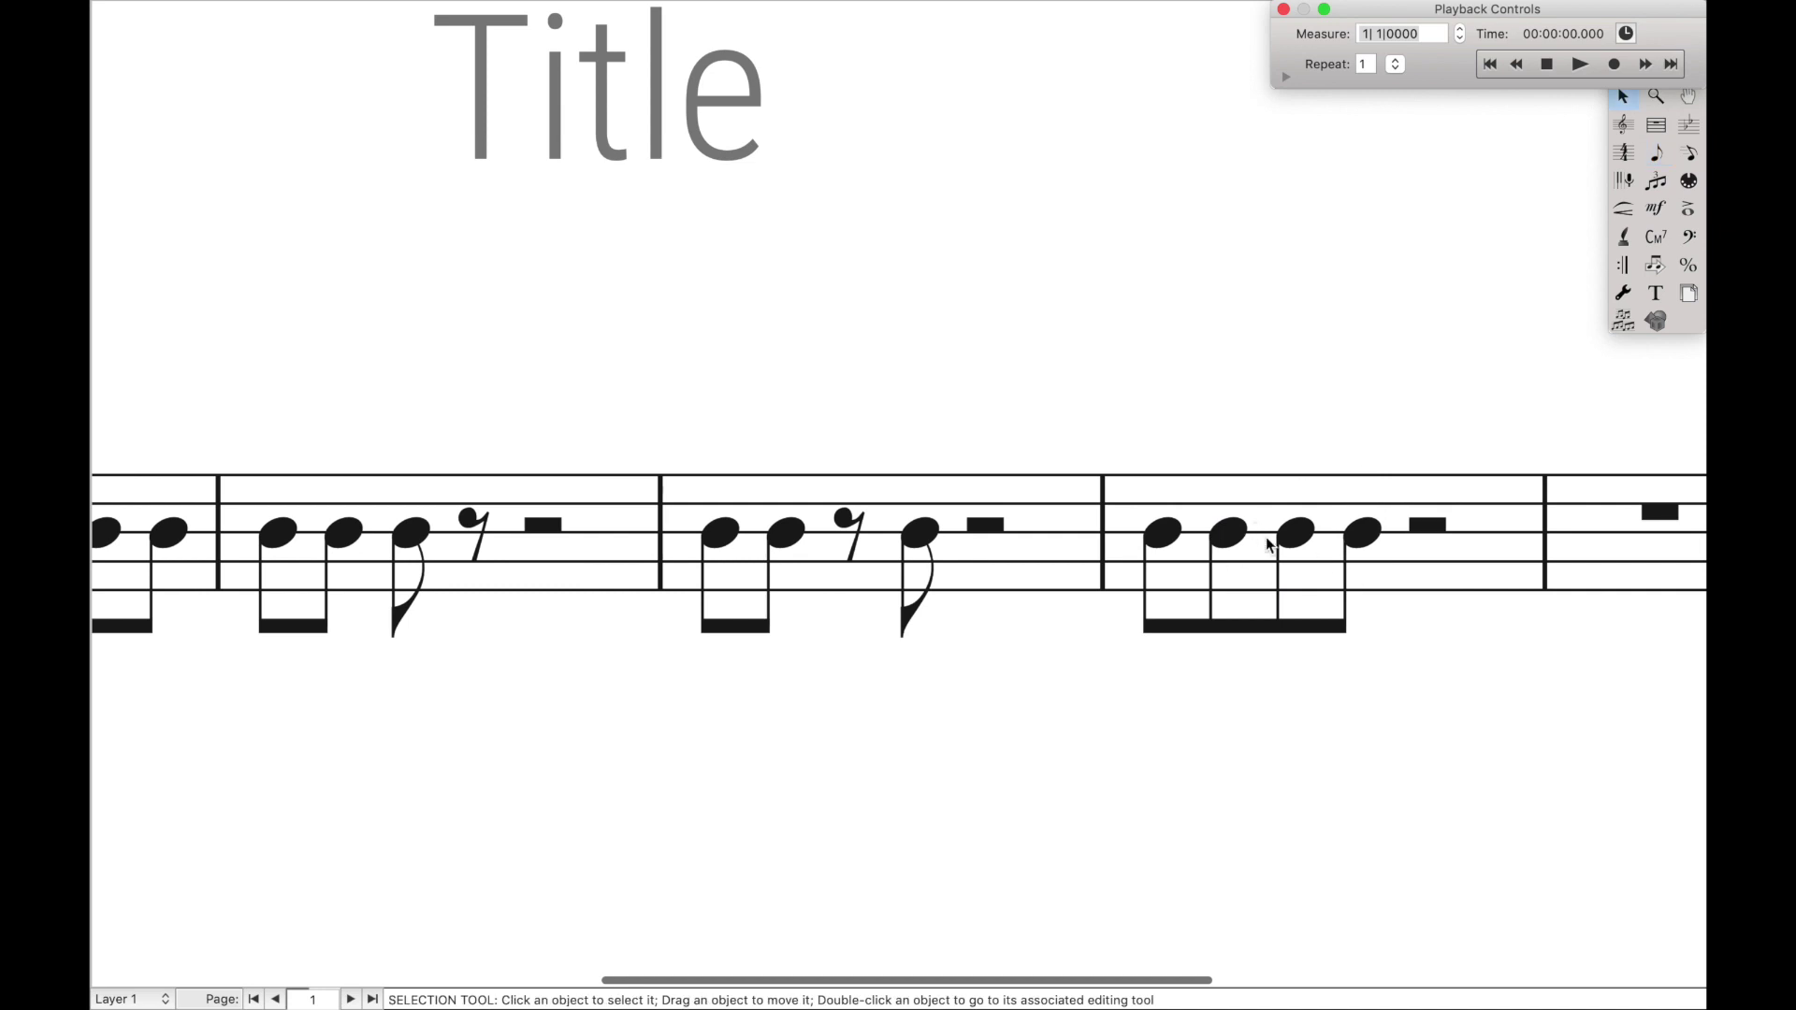
key("super+alt+1")
key("Return")
key("Return")
key("Return")
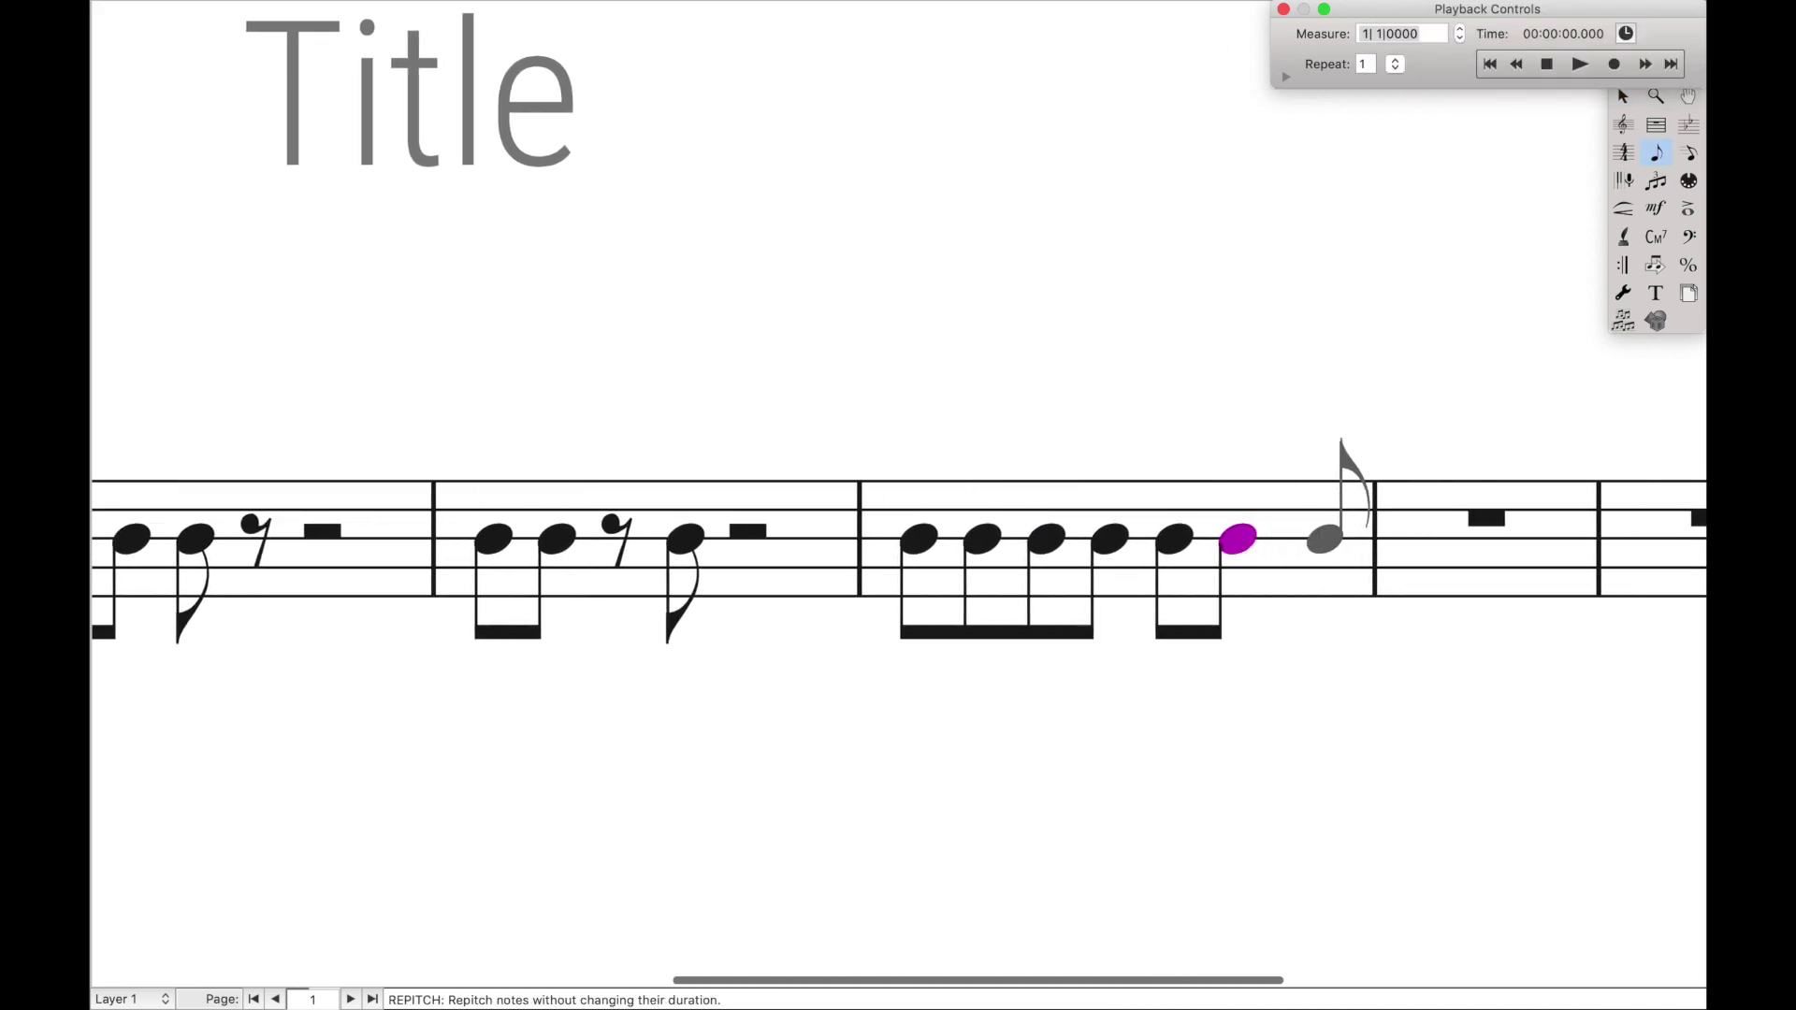
key("Return")
key("Escape")
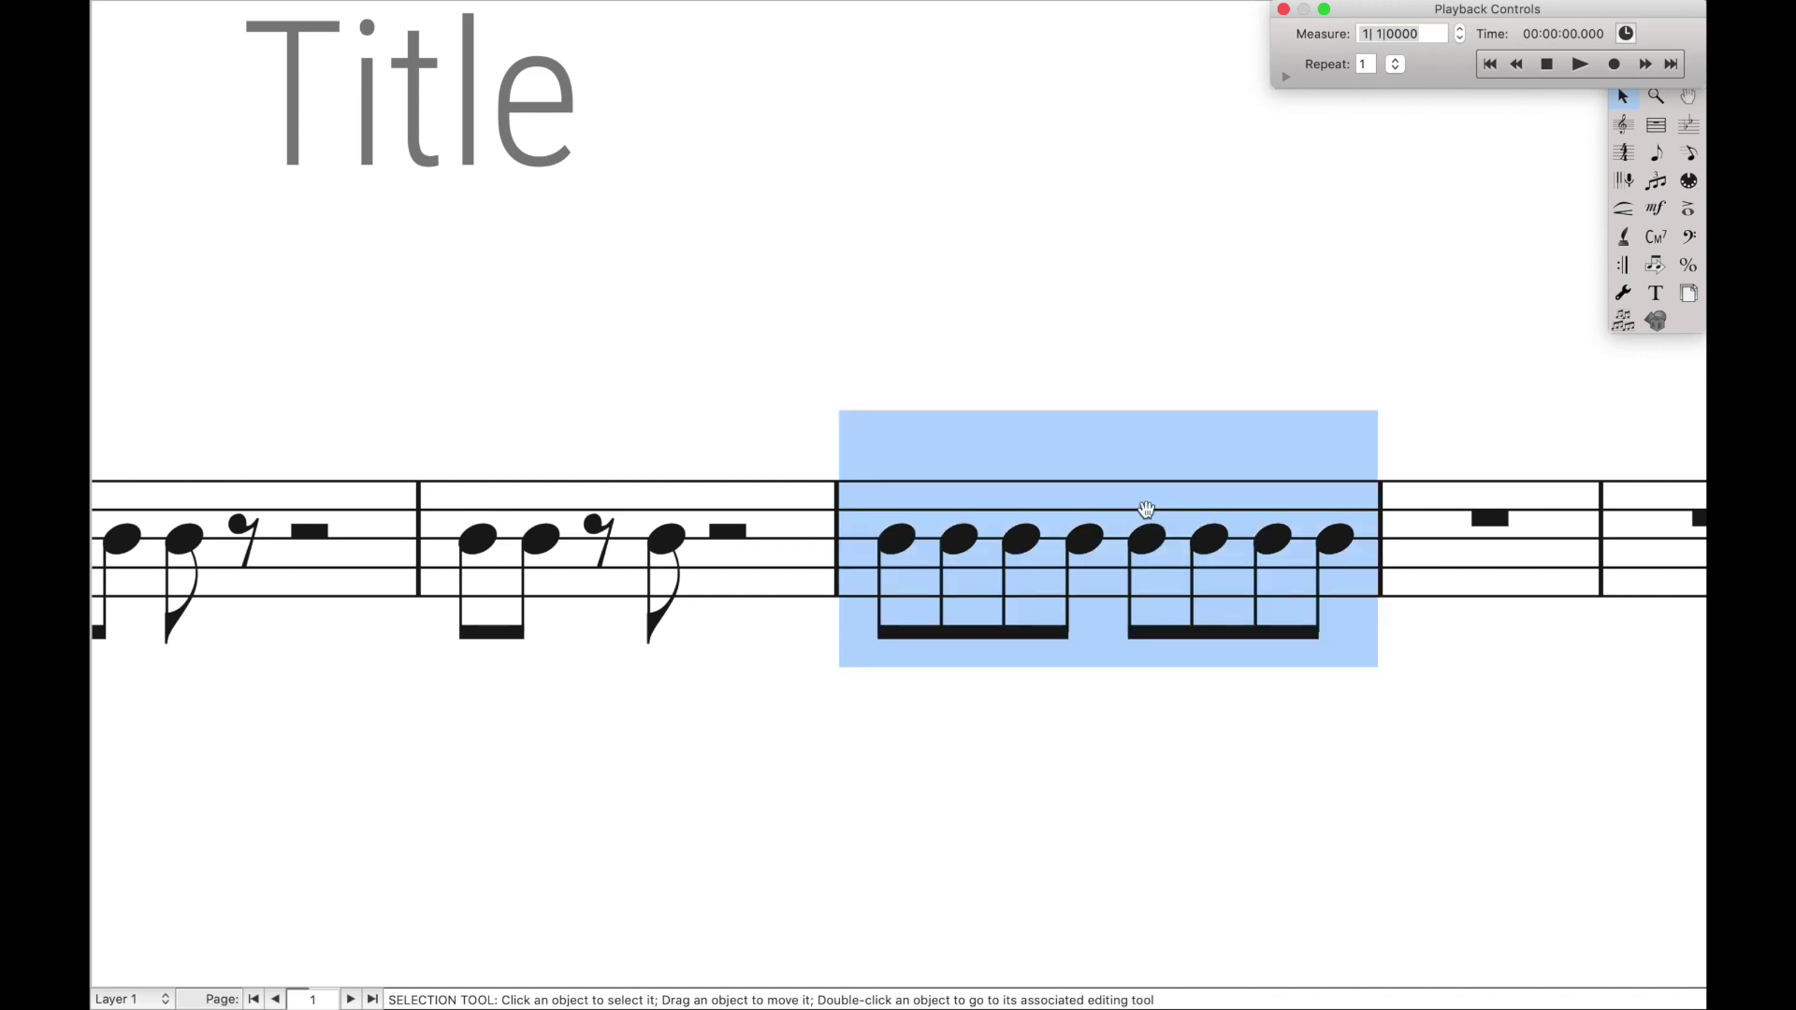
- Turn off Beam Four Eighth Notes Together and rebeam measure 4 into four eighth-note pairs
key("super+alt+d")
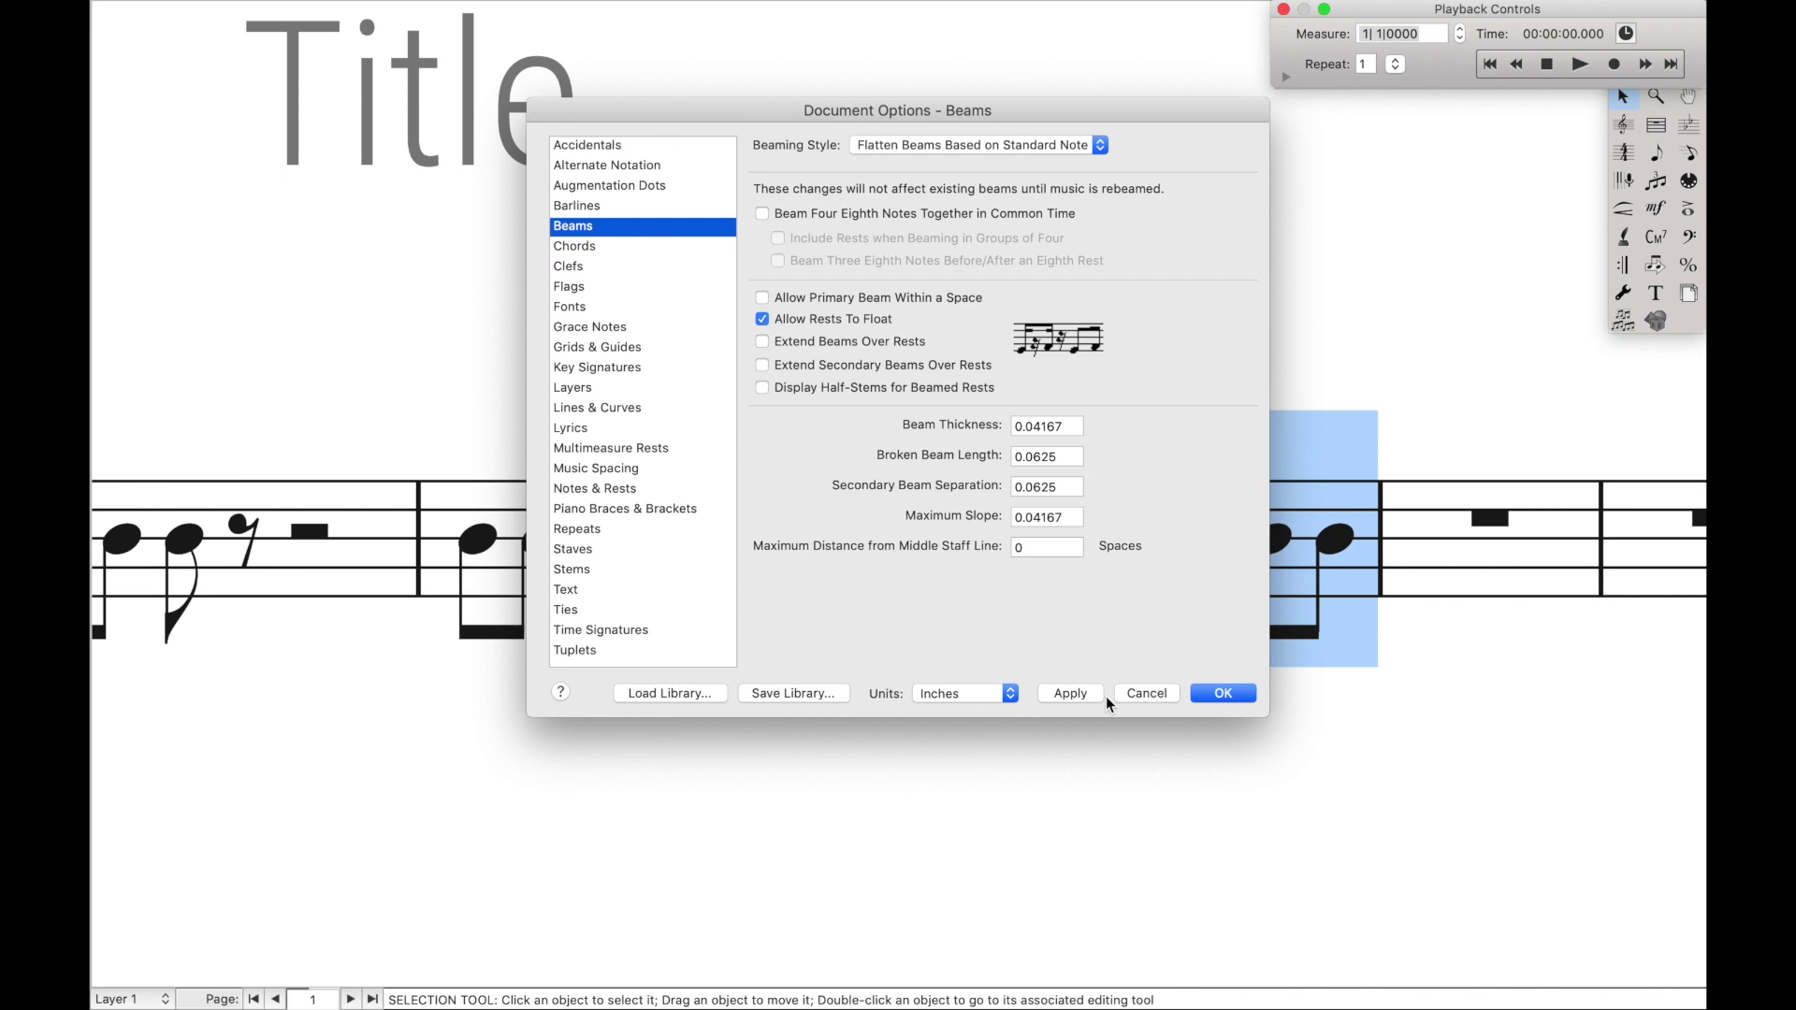
left_click(1221, 694)
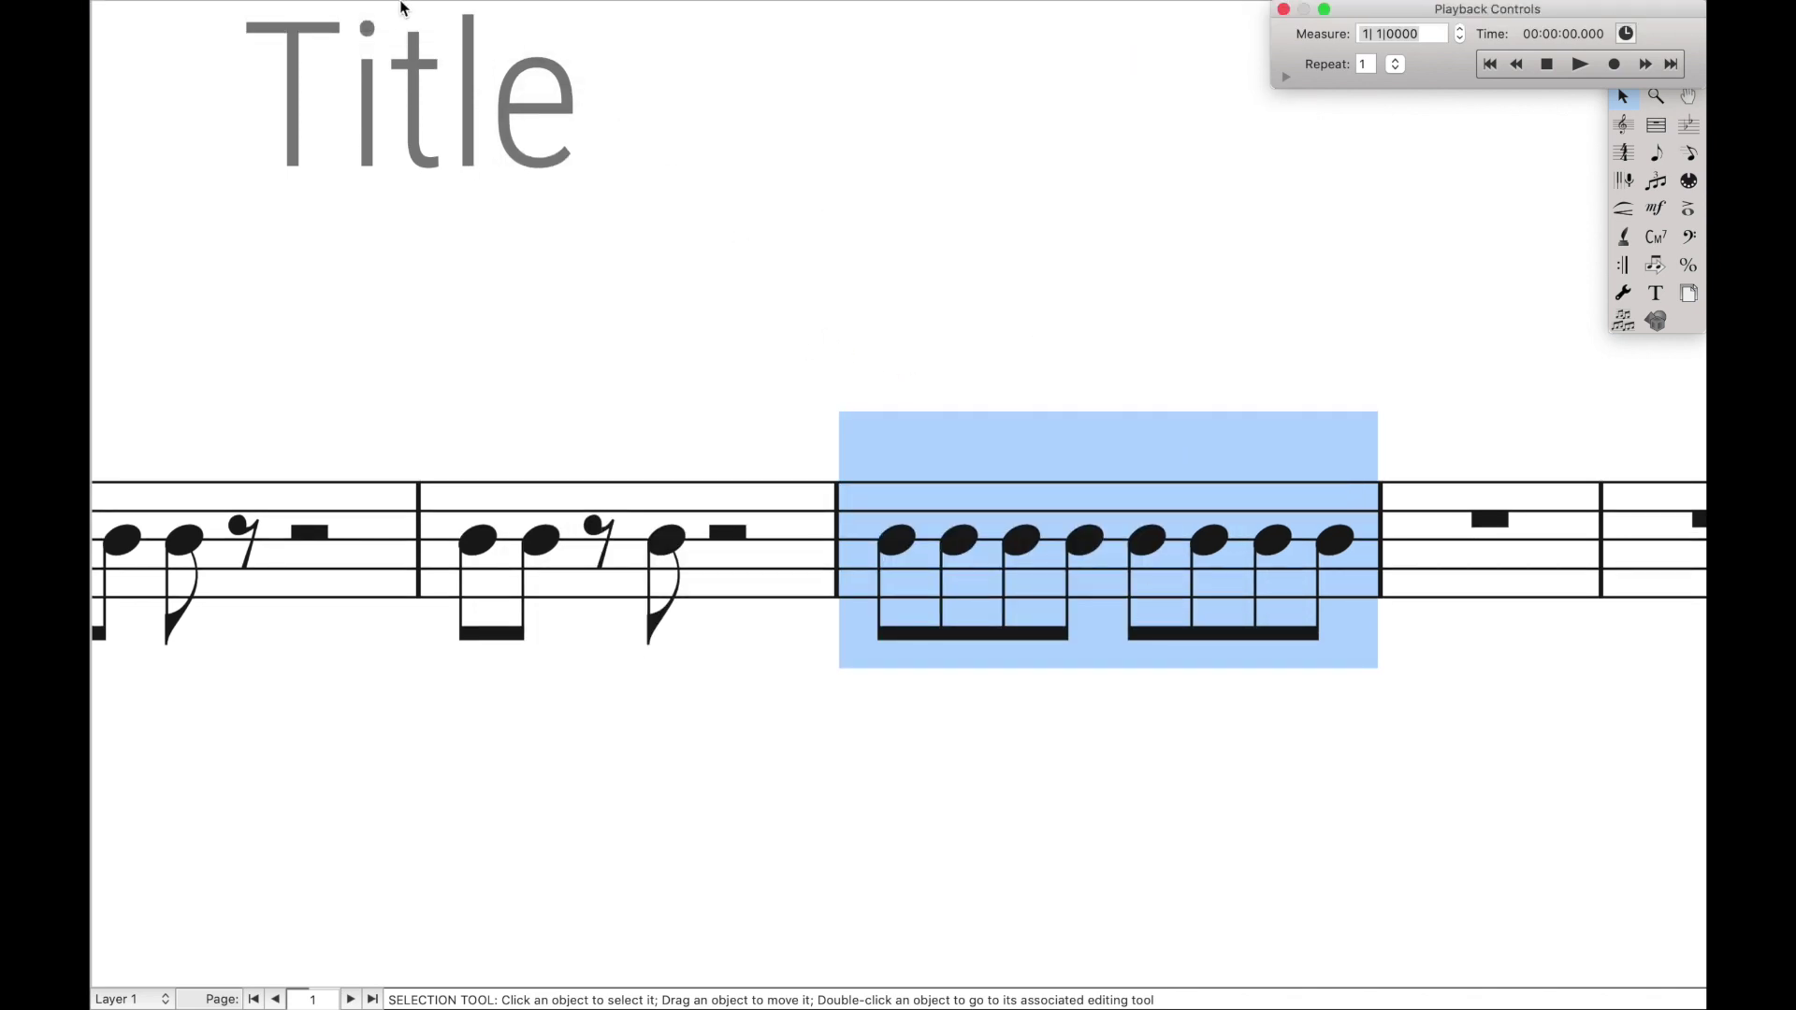
left_click(340, 12)
mouse_move(399, 339)
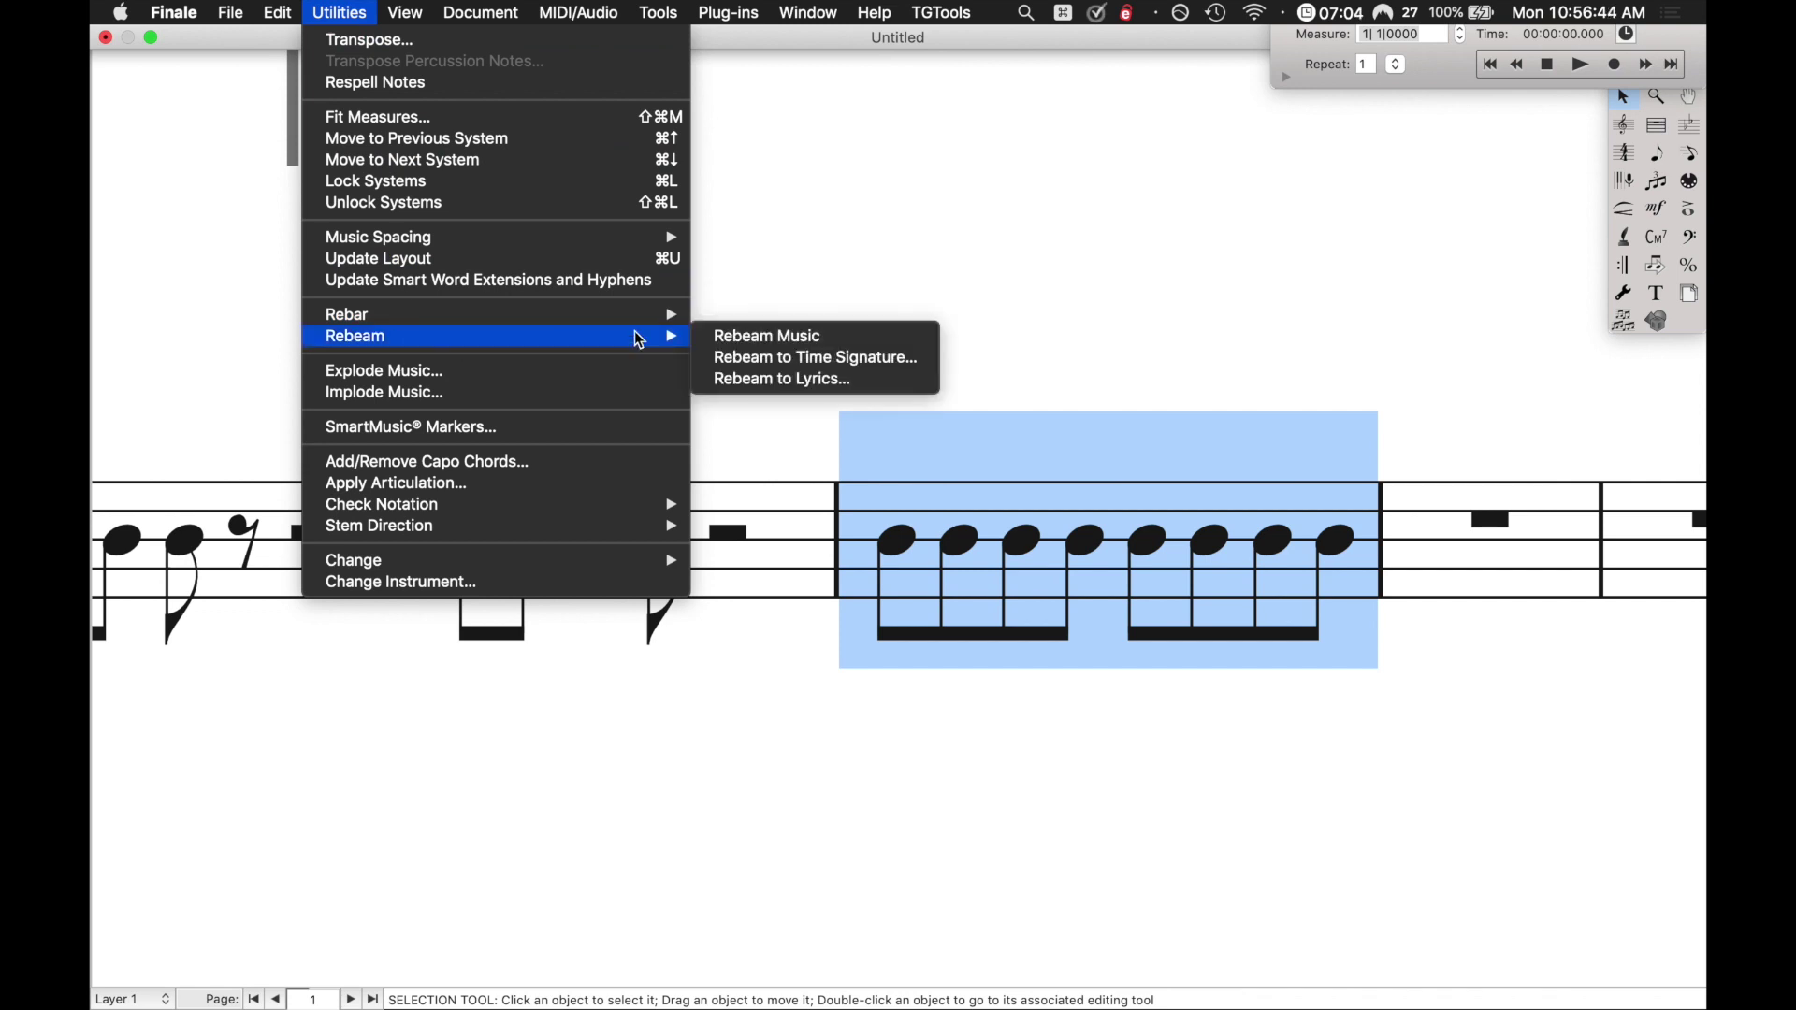
left_click(726, 329)
left_click(786, 321)
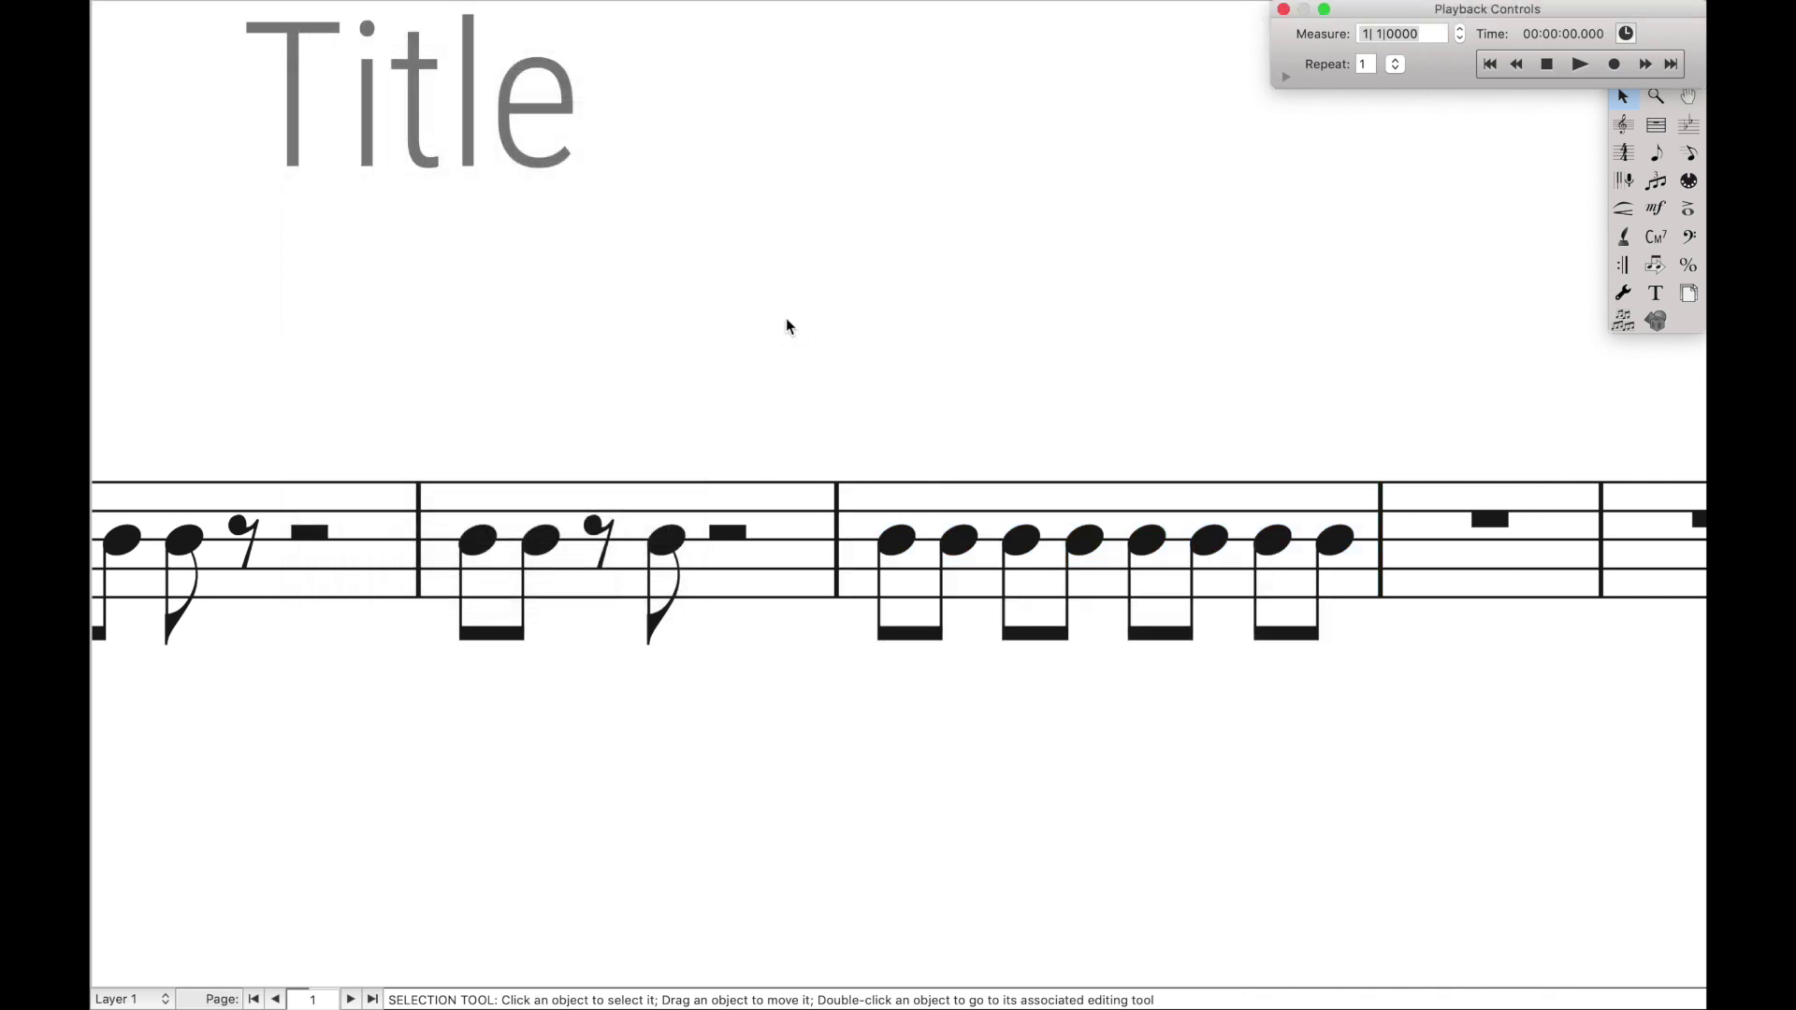
key("super+alt+d")
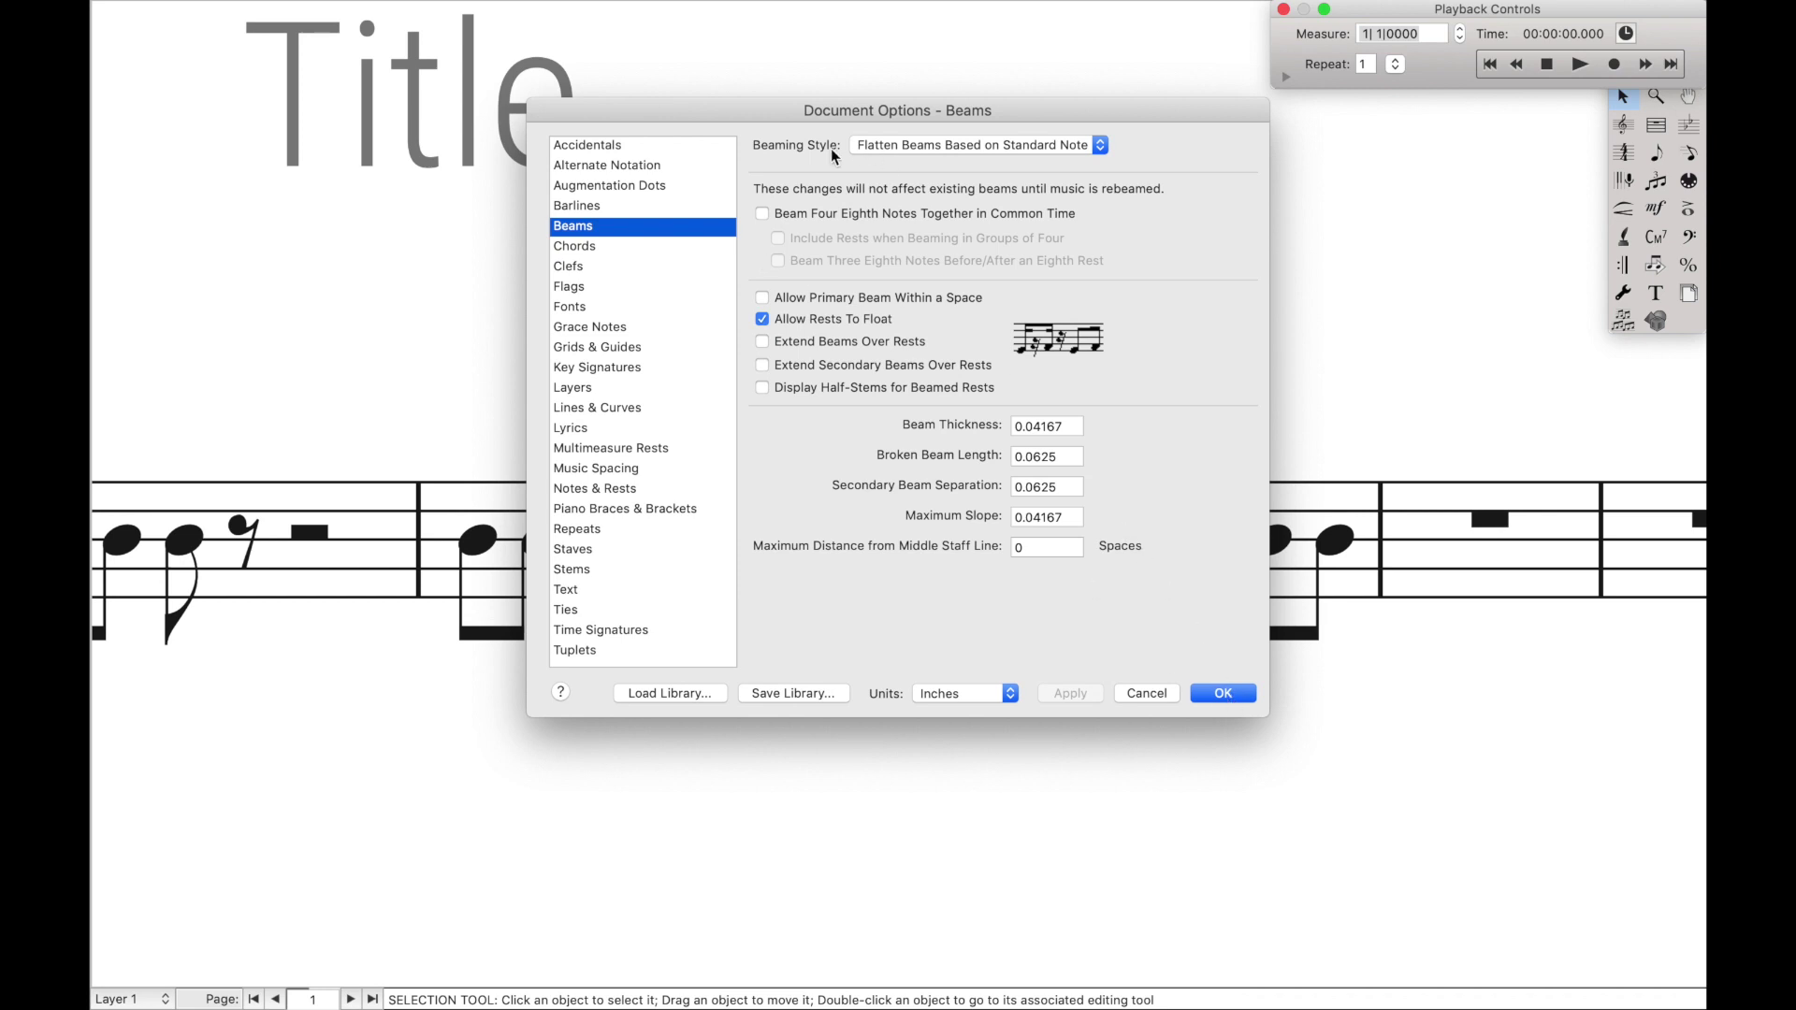
left_click(1254, 696)
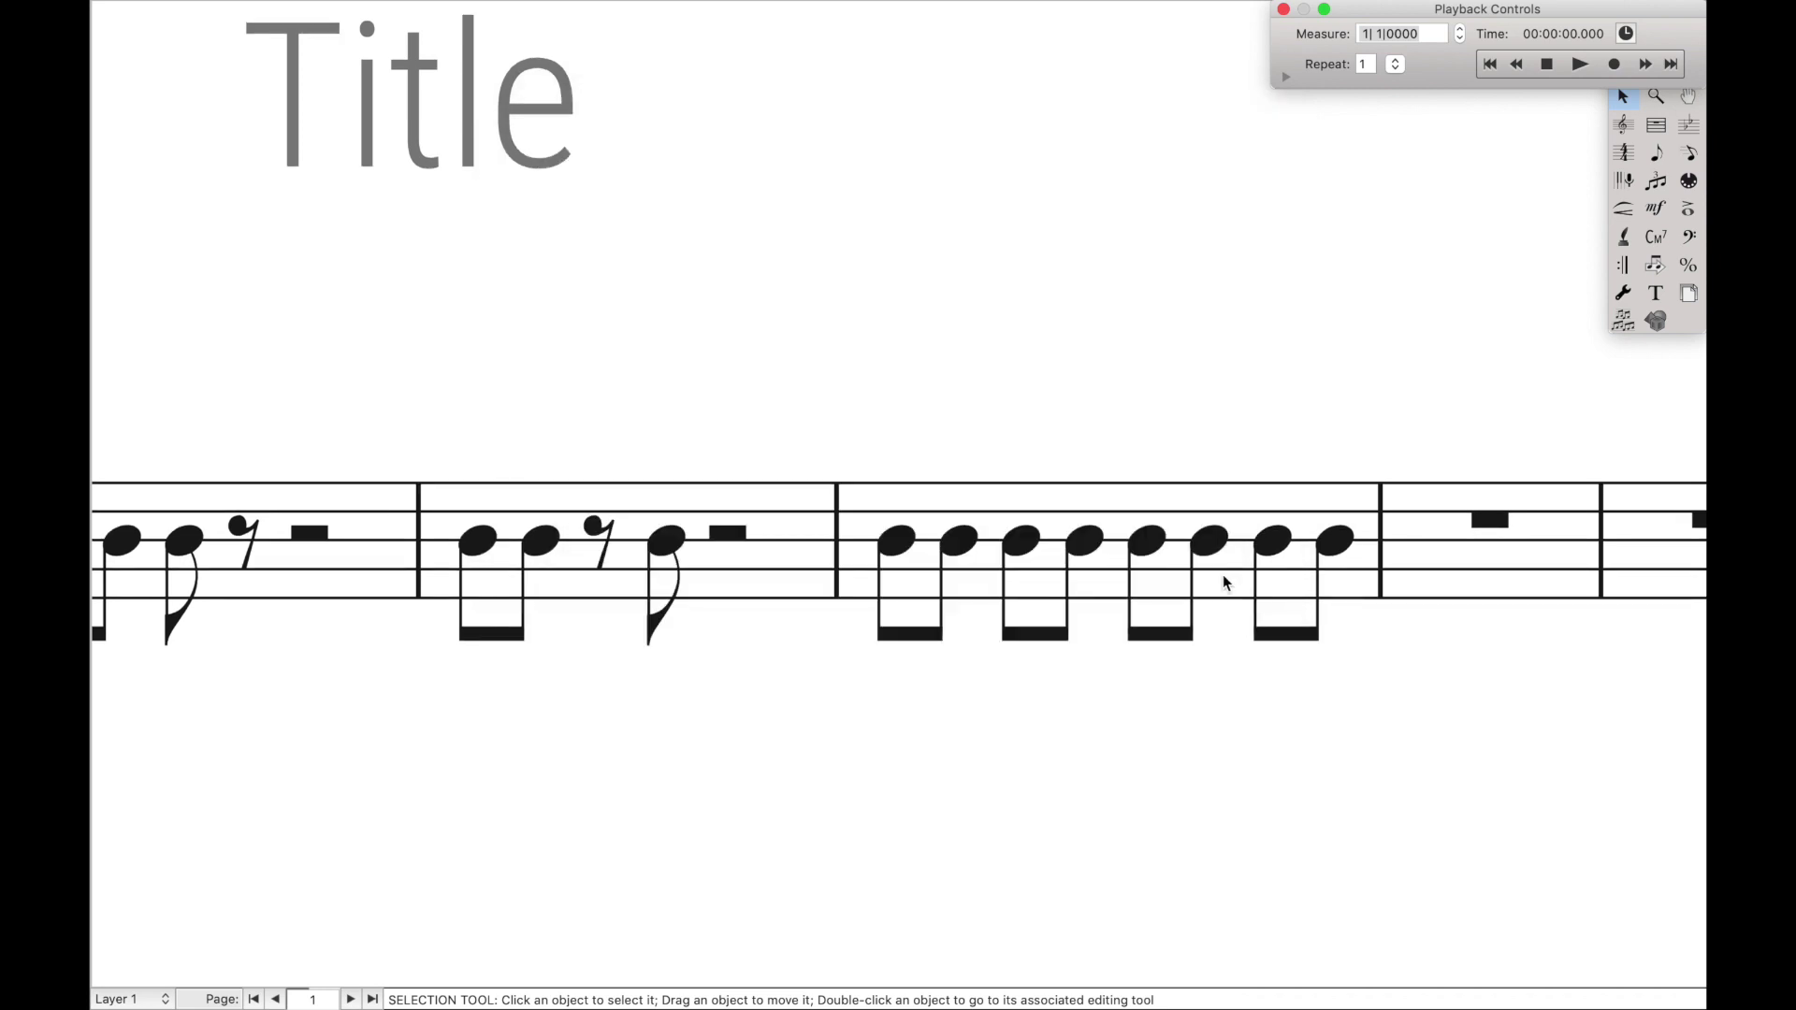